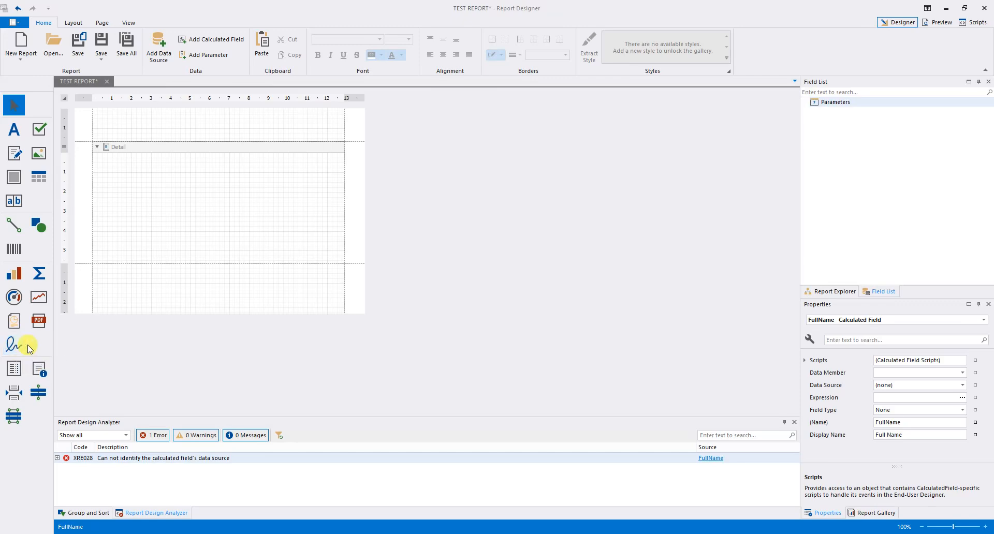
- Enlarge the view of the report's Detail band and start adding a new data source to the report
{"action": "left_click", "coordinate": [194, 201]}
{"action": "scroll", "coordinate": [193, 203], "scroll_direction": "up", "scroll_amount": 4}
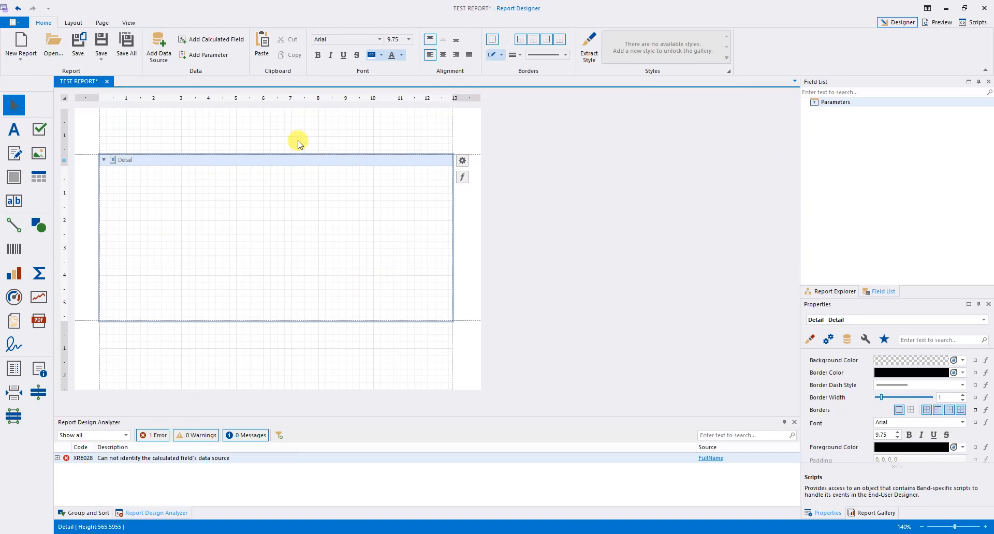
{"action": "left_click", "coordinate": [167, 56]}
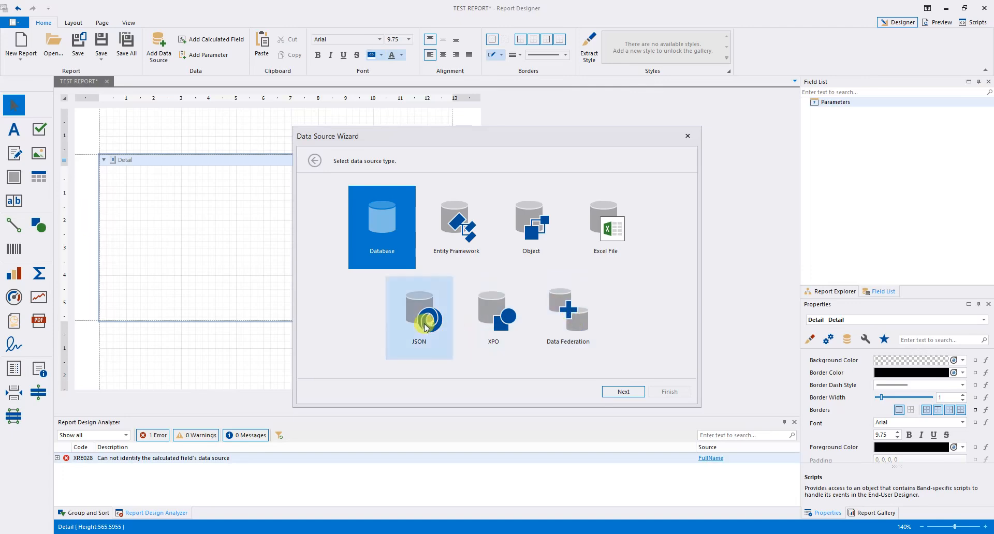
{"action": "left_click", "coordinate": [450, 317]}
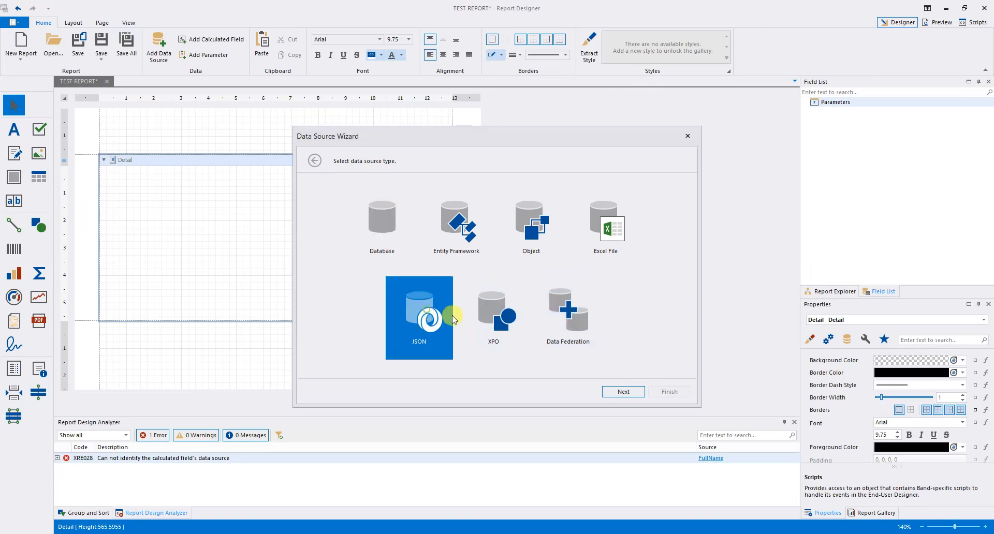
{"action": "left_click", "coordinate": [621, 395]}
{"action": "left_click", "coordinate": [439, 197]}
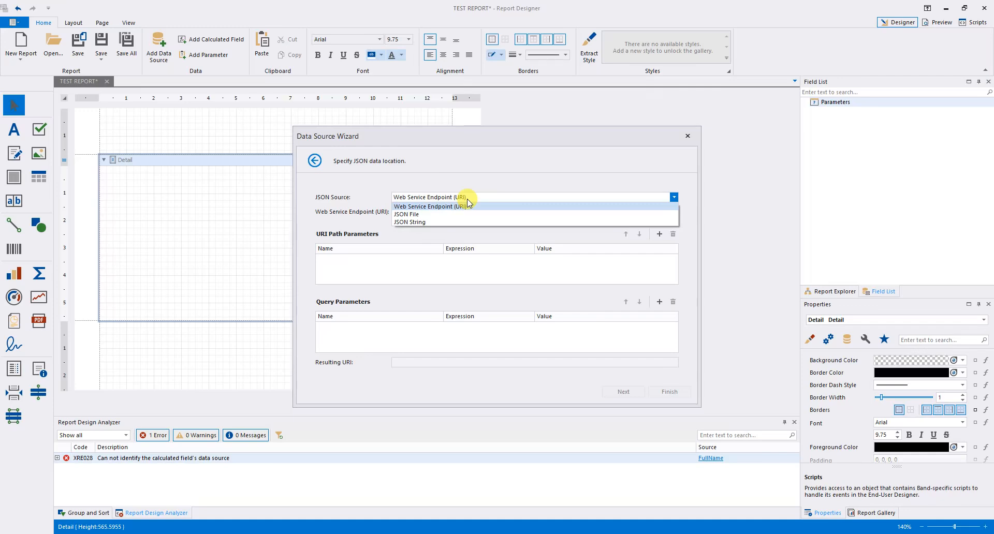
{"action": "left_click", "coordinate": [314, 161]}
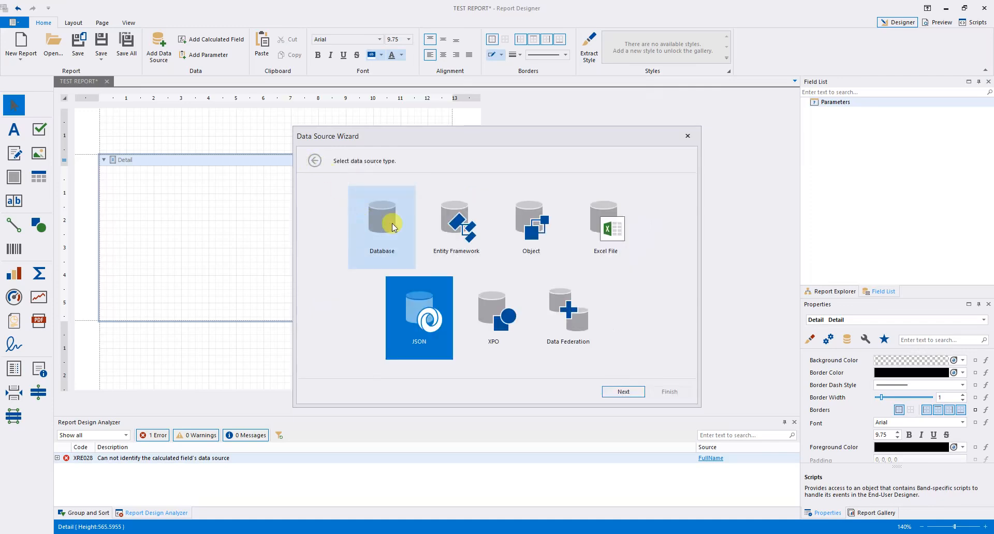
- Connect to the QCS_KZ database on localhost using the Microsoft SQL Server provider and manually specified connection parameters
{"action": "left_click", "coordinate": [393, 223]}
{"action": "left_click", "coordinate": [625, 392]}
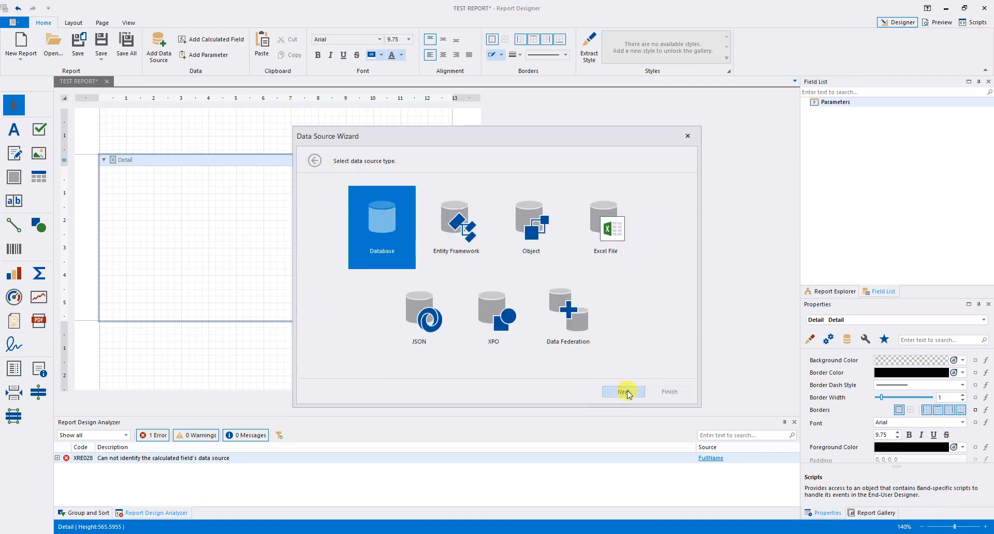
{"action": "left_click", "coordinate": [357, 196]}
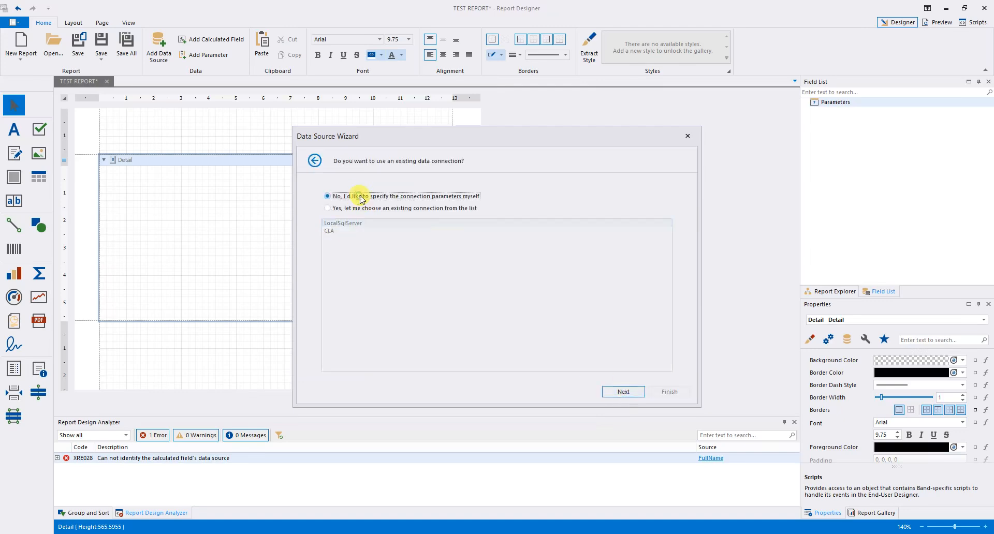
{"action": "left_click", "coordinate": [629, 392]}
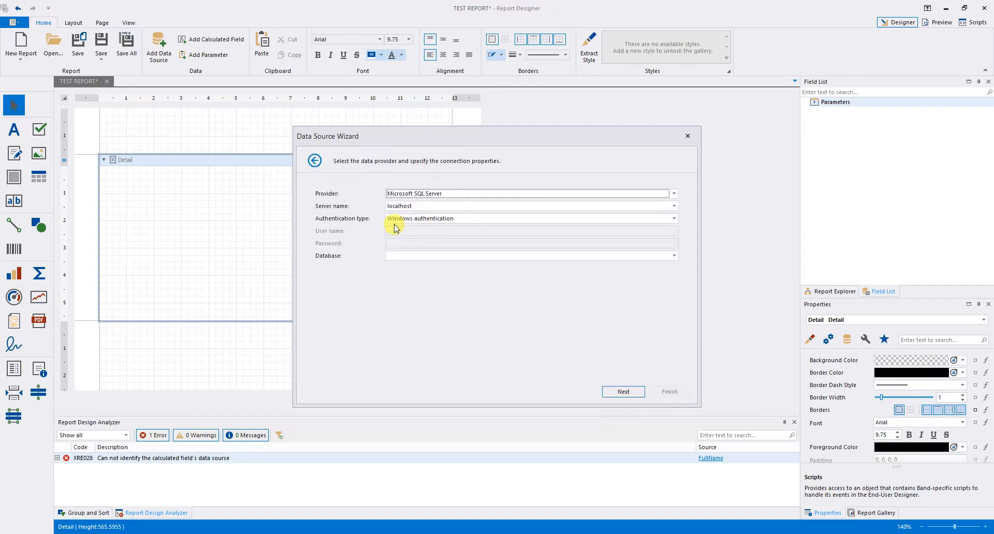
{"action": "left_click", "coordinate": [422, 195]}
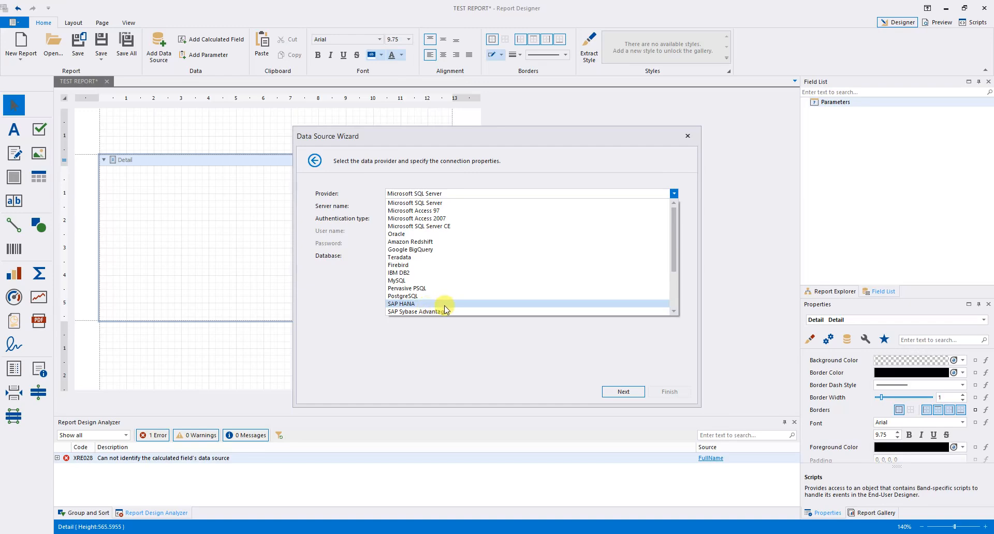
{"action": "scroll", "coordinate": [428, 309], "scroll_direction": "down", "scroll_amount": 1}
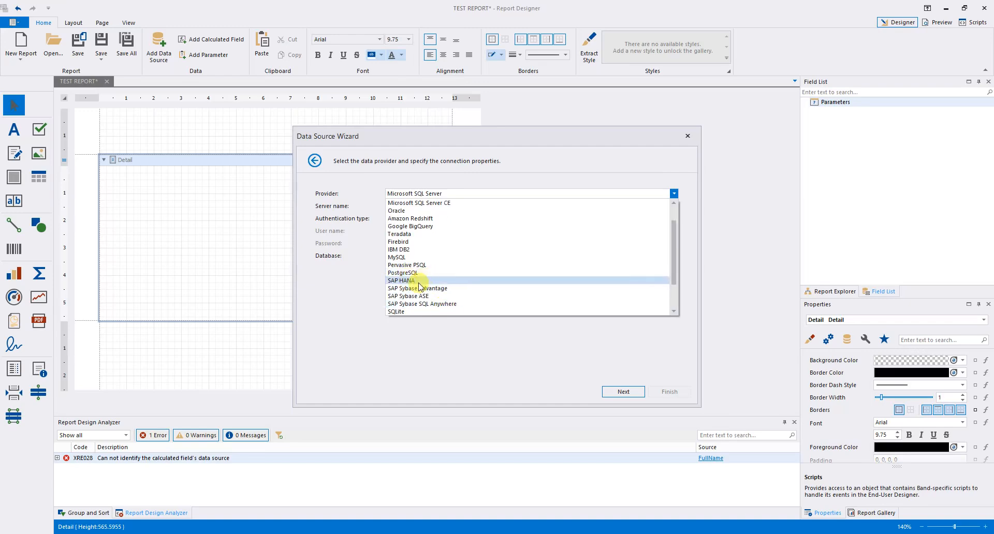
{"action": "left_click", "coordinate": [438, 194]}
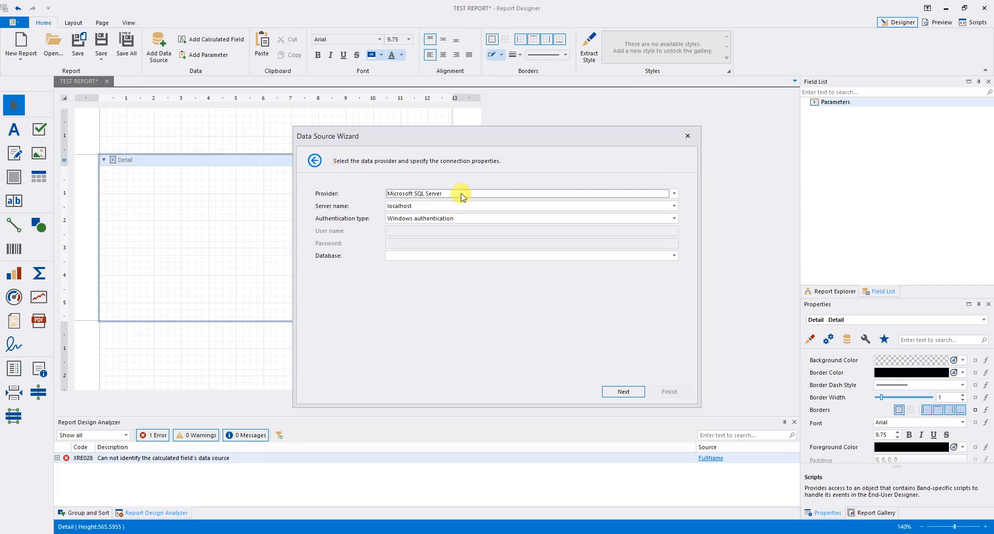
{"action": "key", "text": "Tab"}
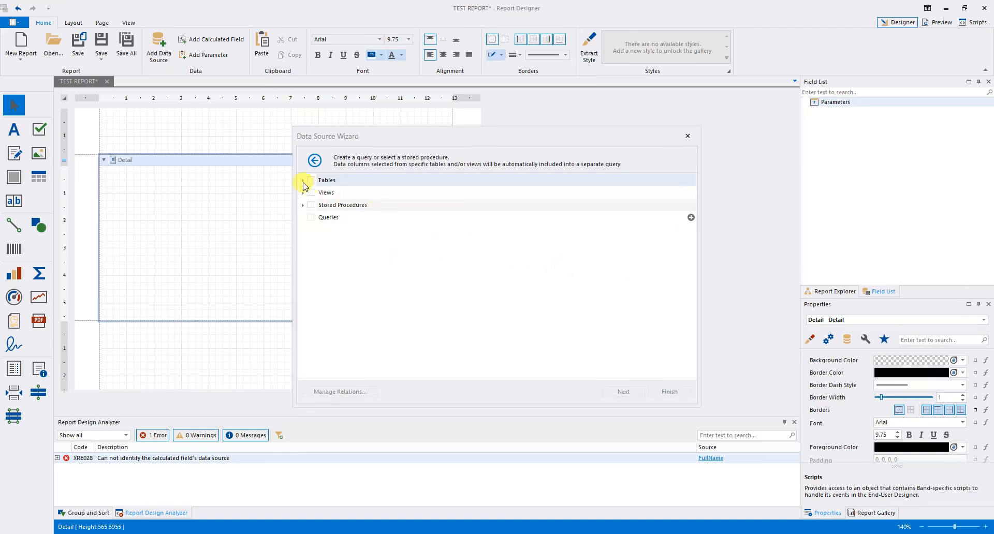
- Select the table Recs_6_Uygun_Olmayan_Ürün_Formu_Rev_ for inclusion in the data source
{"action": "left_click", "coordinate": [302, 180]}
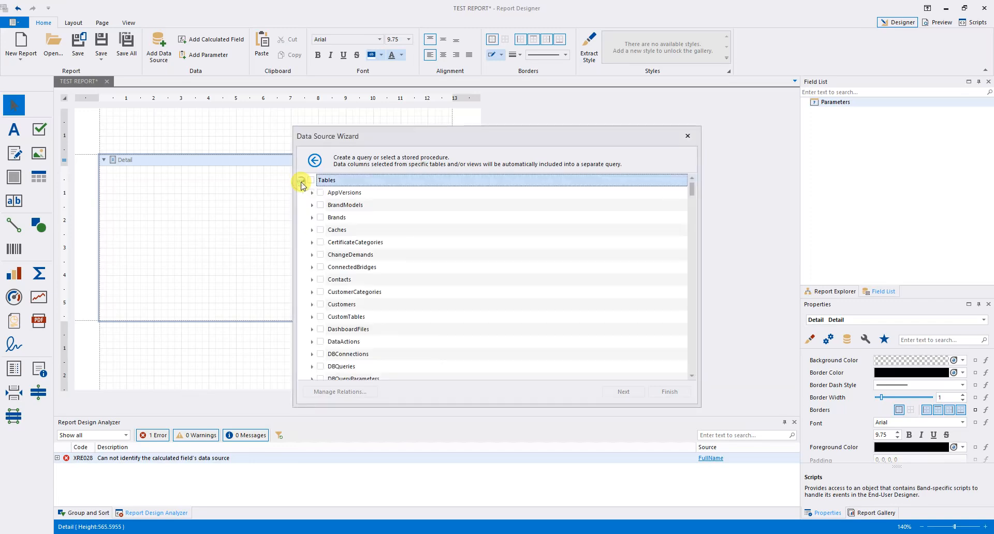
{"action": "scroll", "coordinate": [407, 270], "scroll_direction": "down", "scroll_amount": 10}
{"action": "scroll", "coordinate": [407, 276], "scroll_direction": "down", "scroll_amount": 20}
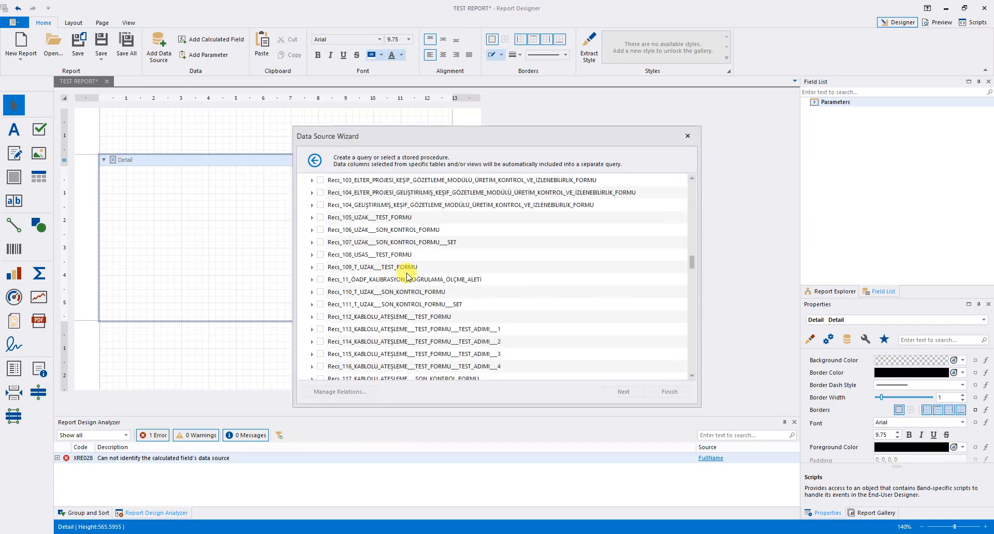
{"action": "scroll", "coordinate": [406, 284], "scroll_direction": "down", "scroll_amount": 7}
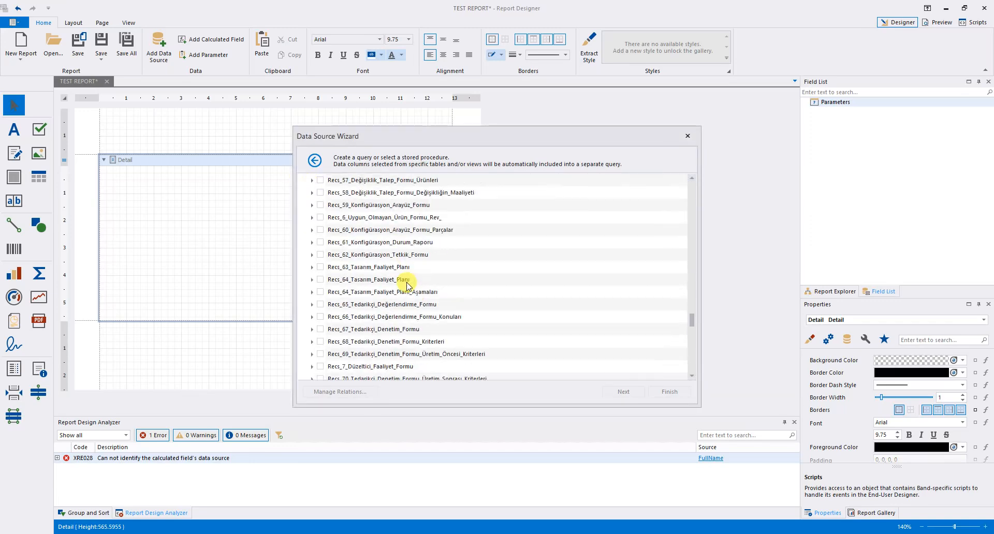
{"action": "scroll", "coordinate": [407, 284], "scroll_direction": "up", "scroll_amount": 1}
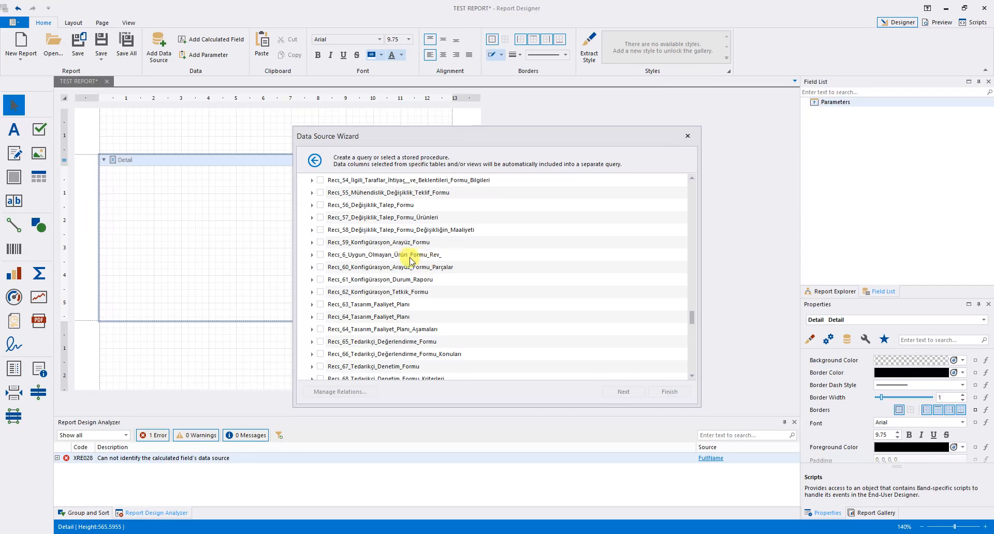
{"action": "left_click", "coordinate": [319, 254]}
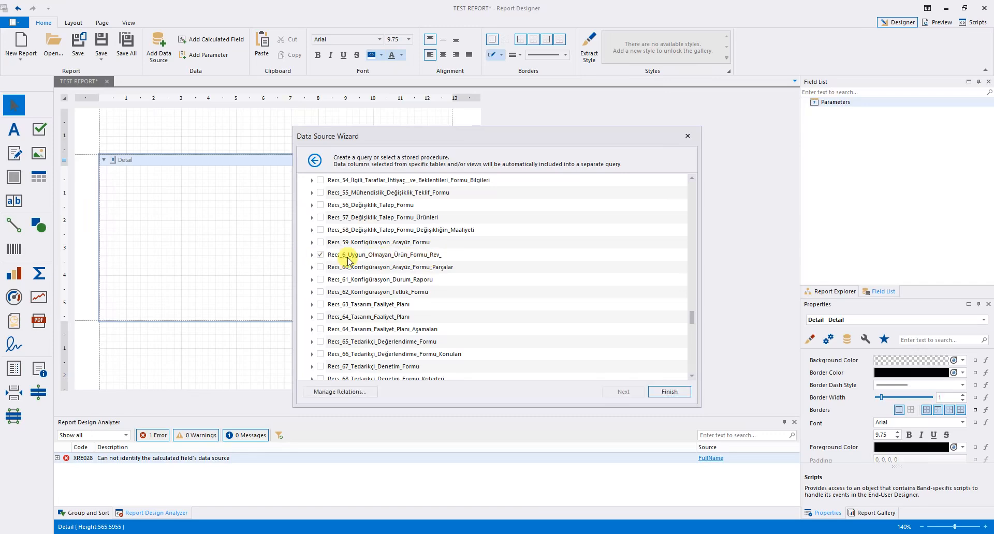
- Look through the remaining database tables and finish creating the data source with only the selected table
{"action": "scroll", "coordinate": [428, 344], "scroll_direction": "down", "scroll_amount": 4}
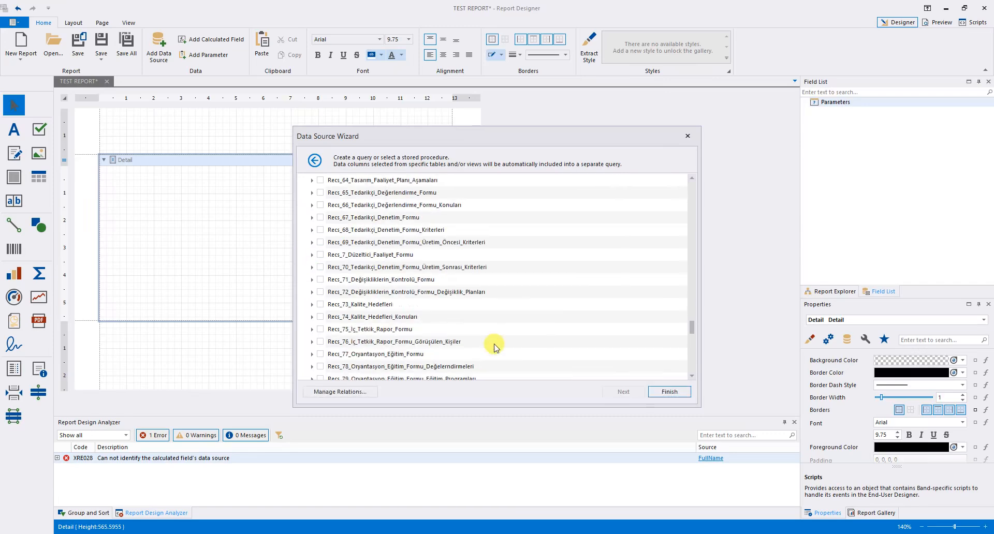
{"action": "scroll", "coordinate": [494, 347], "scroll_direction": "down", "scroll_amount": 9}
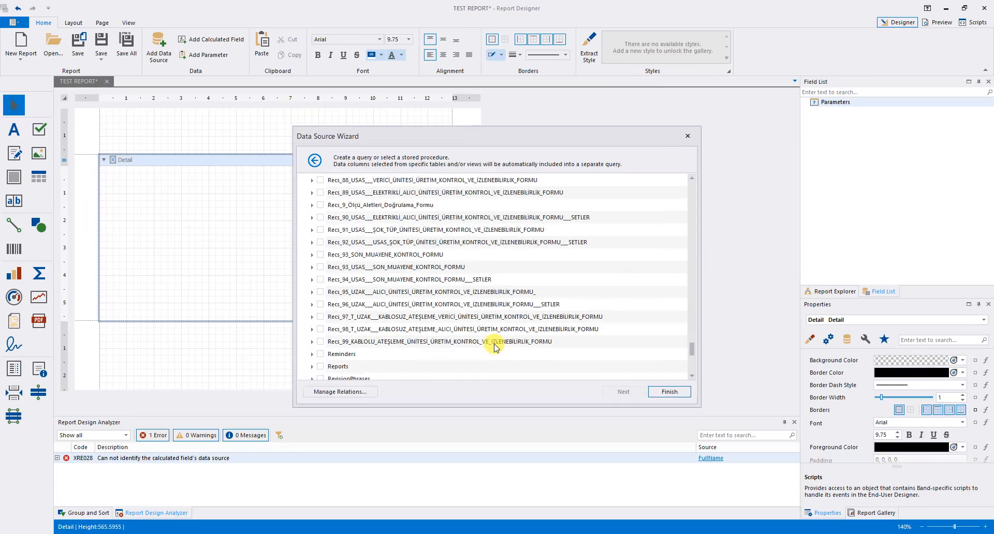
{"action": "scroll", "coordinate": [493, 345], "scroll_direction": "down", "scroll_amount": 4}
{"action": "scroll", "coordinate": [473, 296], "scroll_direction": "up", "scroll_amount": 8}
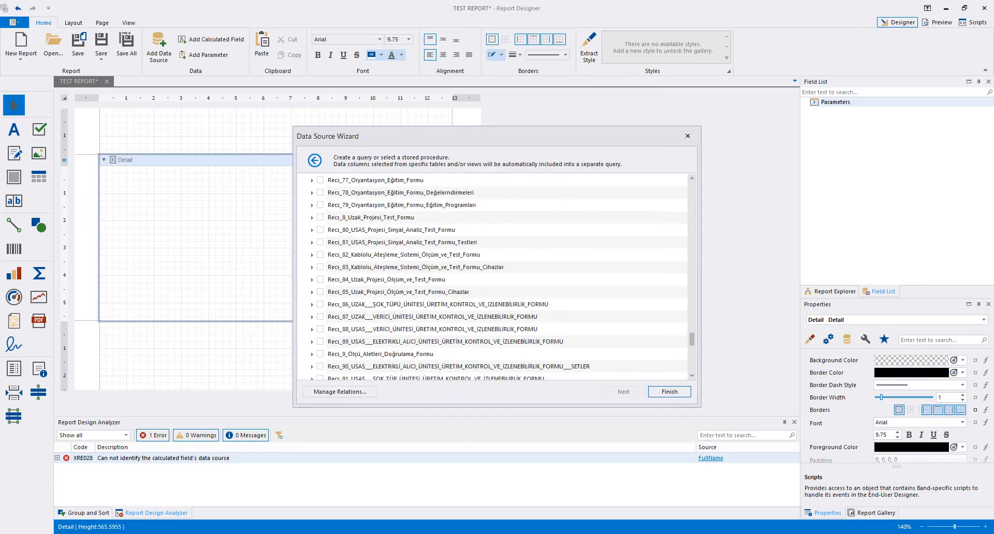
{"action": "scroll", "coordinate": [466, 218], "scroll_direction": "up", "scroll_amount": 9}
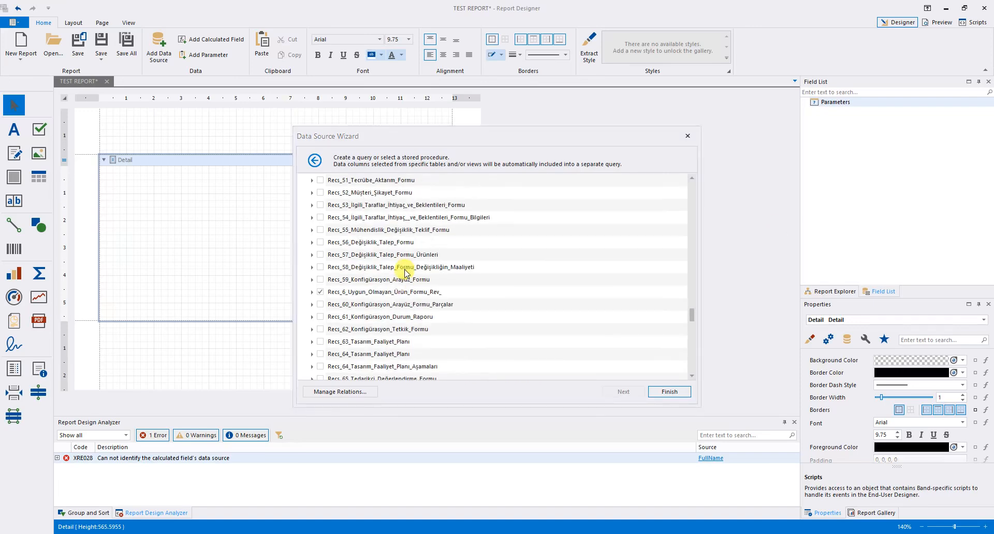
{"action": "scroll", "coordinate": [414, 282], "scroll_direction": "down", "scroll_amount": 2}
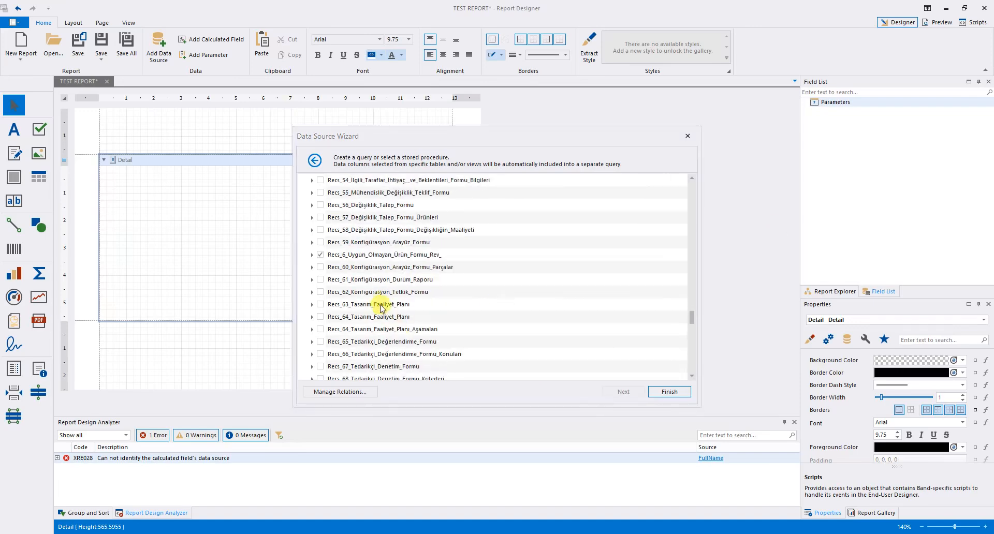
{"action": "left_click", "coordinate": [670, 394]}
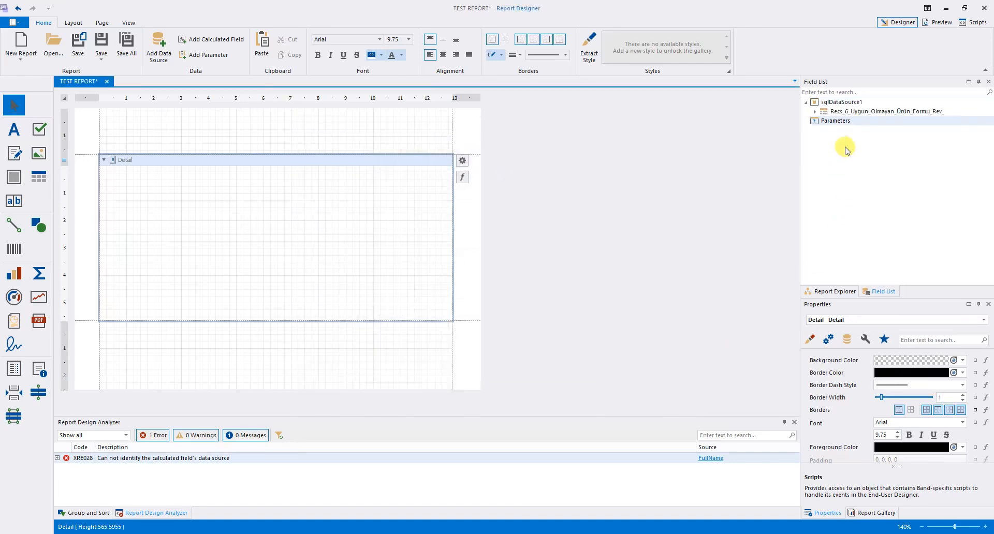
- Open the query management window of sqlDataSource1 and maximize it
{"action": "left_click", "coordinate": [859, 113]}
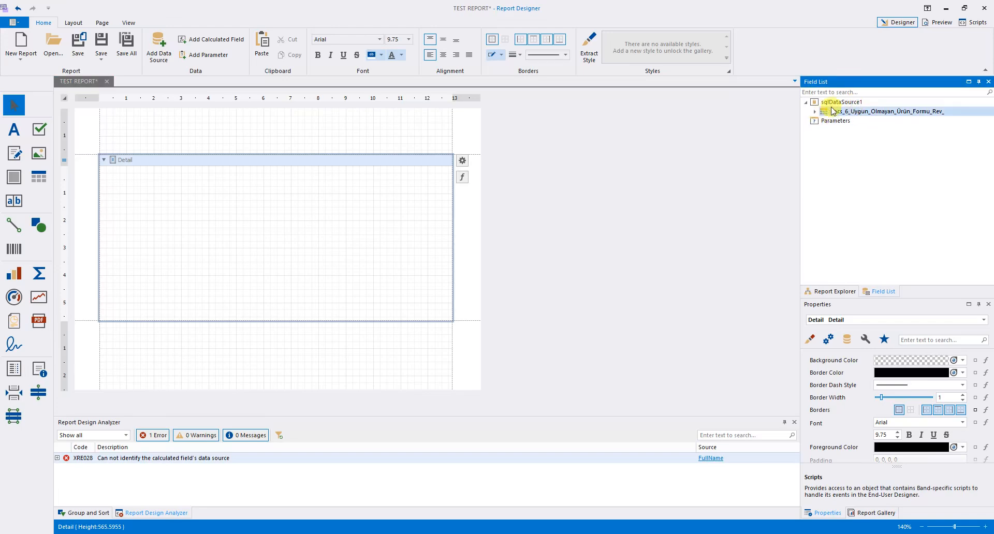
{"action": "right_click", "coordinate": [839, 106]}
{"action": "left_click", "coordinate": [873, 123]}
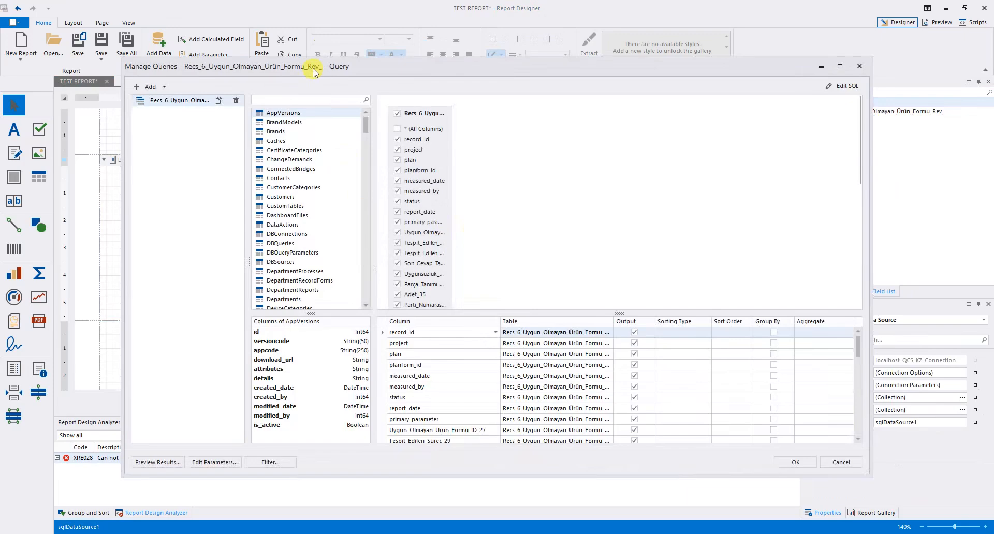
{"action": "double_click", "coordinate": [314, 68]}
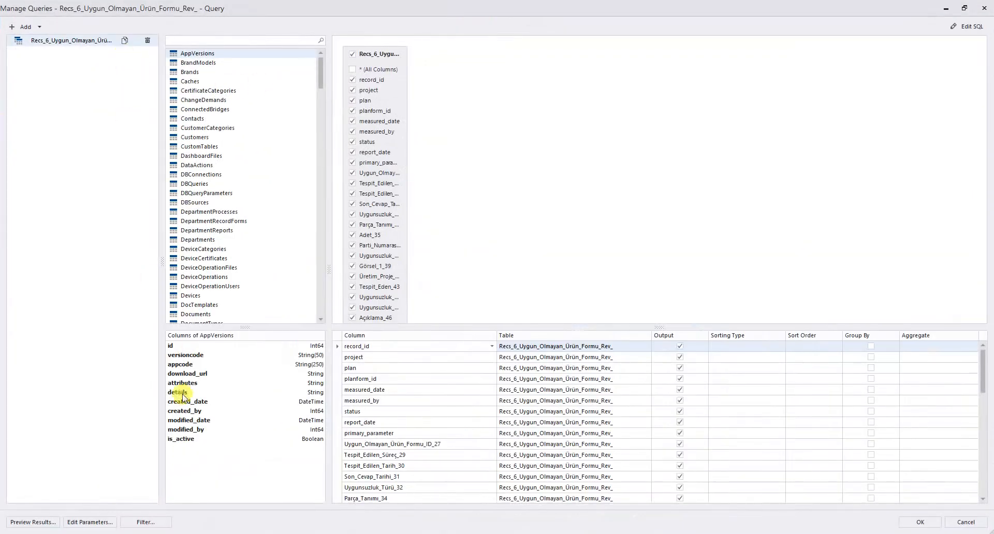
- Preview the query results, examine the data across the columns up to Görsel_3_2249, and close the preview
{"action": "left_click", "coordinate": [43, 525]}
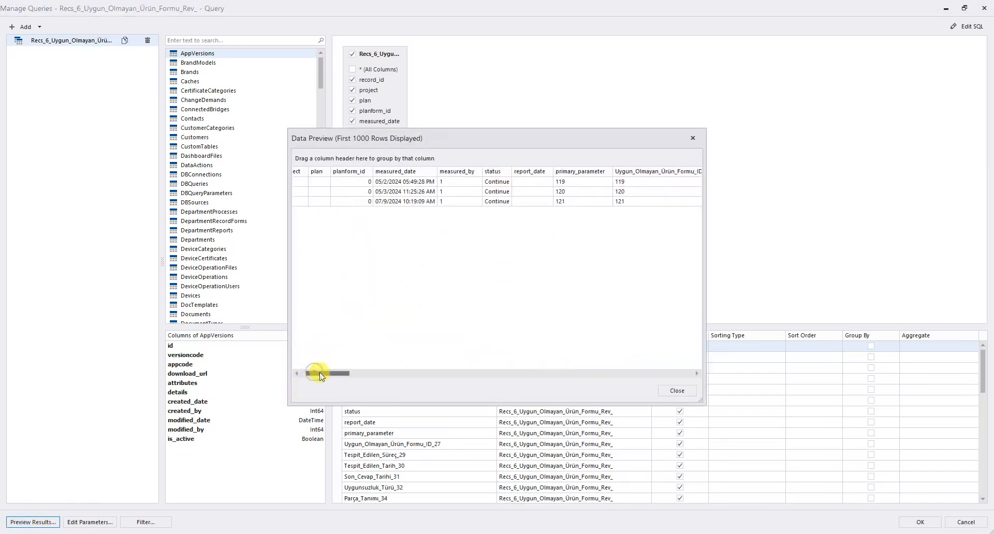
{"action": "mouse_move", "coordinate": [320, 374]}
{"action": "left_mouse_down"}
{"action": "mouse_move", "coordinate": [674, 361]}
{"action": "mouse_move", "coordinate": [267, 367]}
{"action": "mouse_move", "coordinate": [334, 372]}
{"action": "left_mouse_up"}
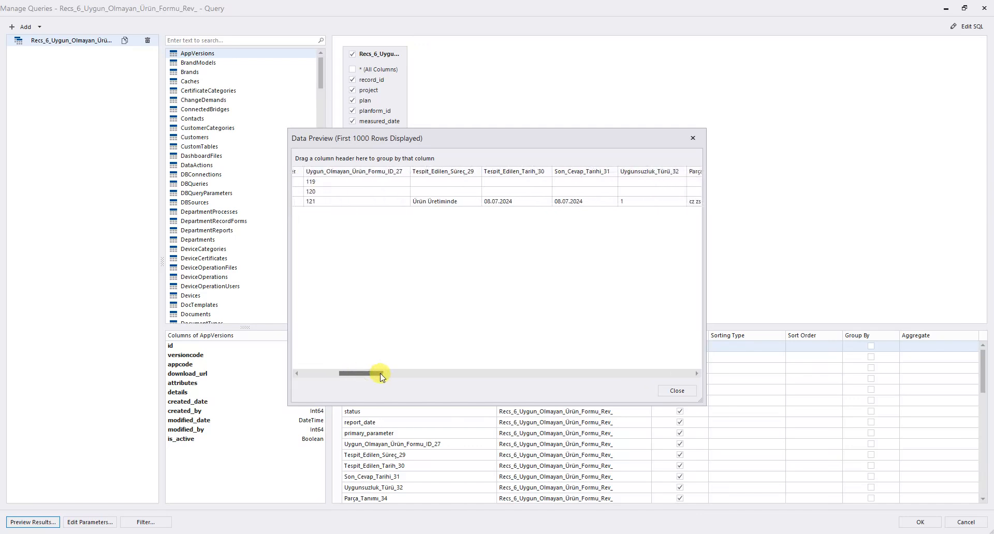
{"action": "left_click_drag", "start_coordinate": [394, 372], "coordinate": [592, 361]}
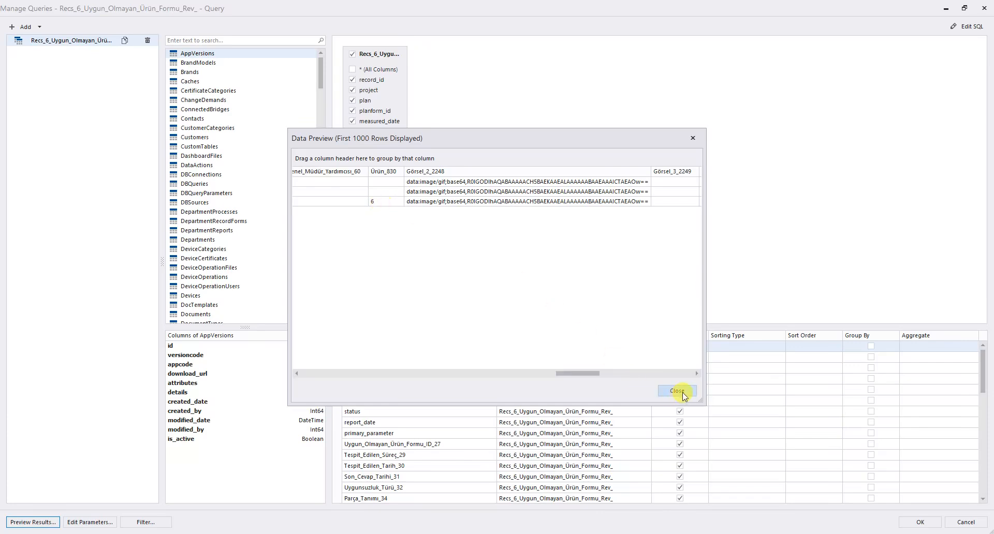
{"action": "left_click_drag", "start_coordinate": [414, 138], "coordinate": [553, 125]}
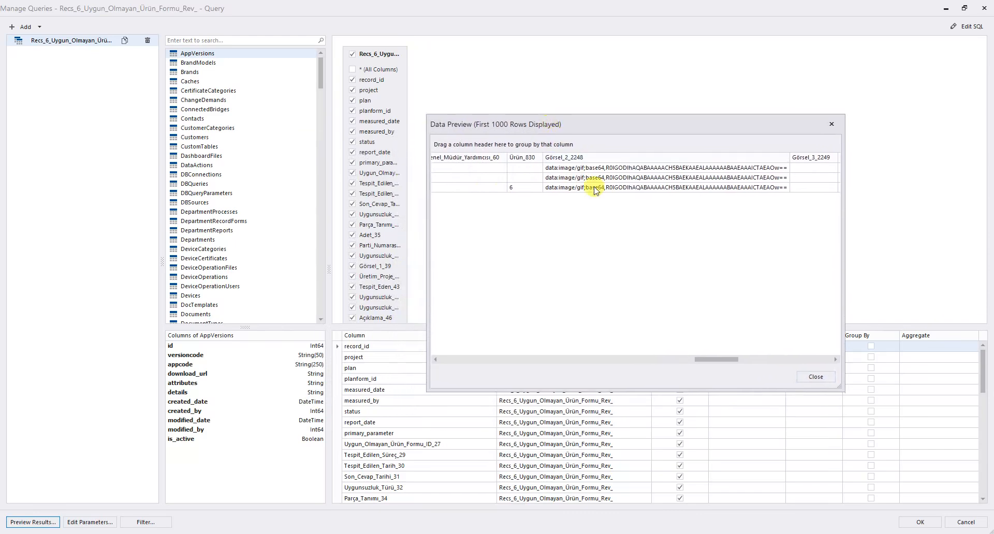
{"action": "left_click", "coordinate": [821, 378]}
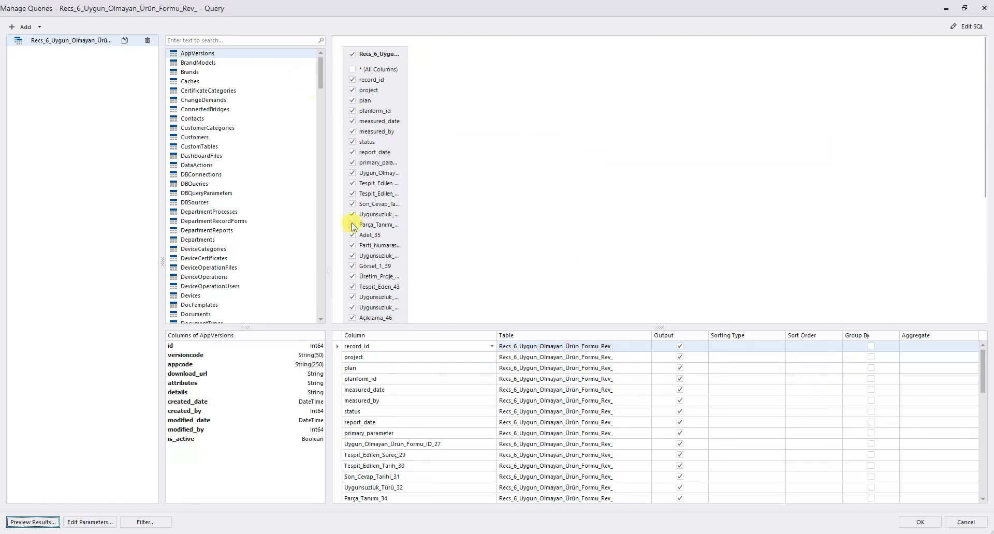
- Look through the columns included in the query and accept the query as it is
{"action": "scroll", "coordinate": [362, 238], "scroll_direction": "down", "scroll_amount": 3}
{"action": "scroll", "coordinate": [383, 207], "scroll_direction": "up", "scroll_amount": 4}
{"action": "left_click", "coordinate": [926, 522]}
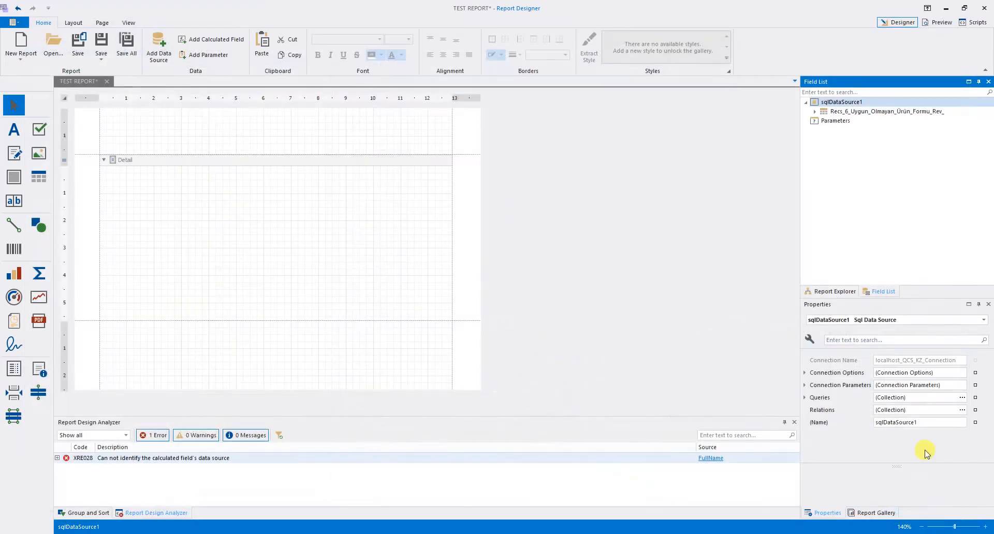
- Start another database data source with manually specified parameters, connecting to IUP_DEMO on Microsoft SQL Server at localhost with Windows authentication
{"action": "left_click", "coordinate": [159, 49]}
{"action": "left_click", "coordinate": [632, 393]}
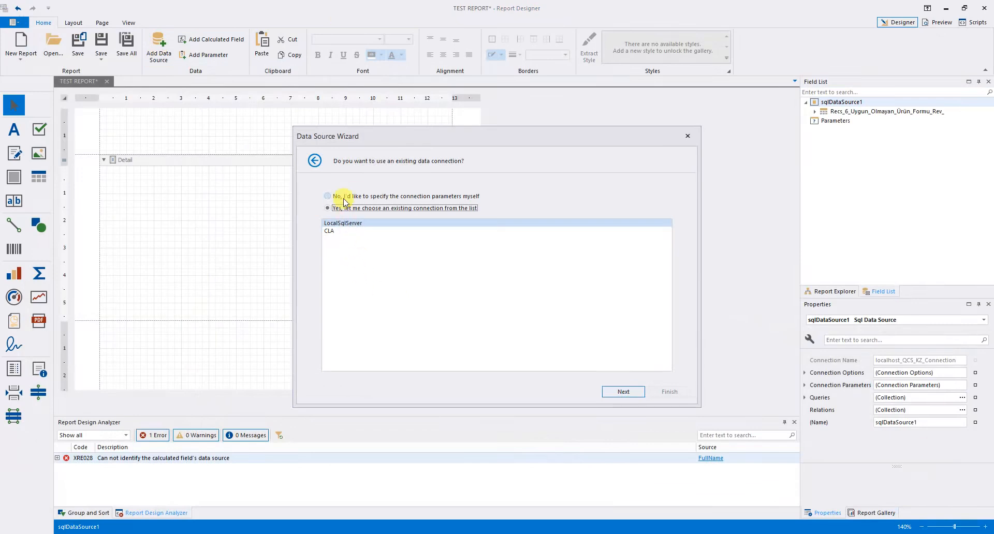
{"action": "left_click", "coordinate": [356, 197]}
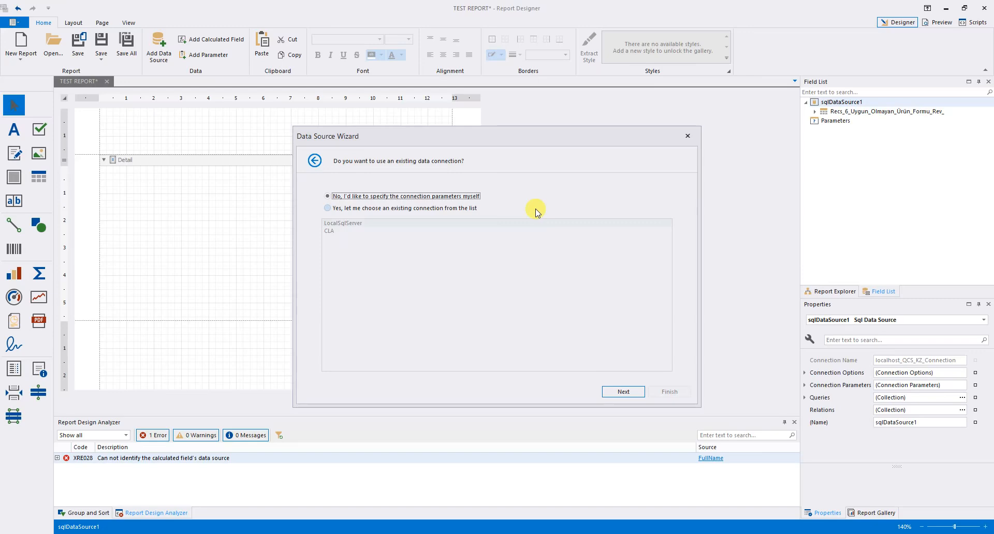
{"action": "left_click", "coordinate": [625, 392]}
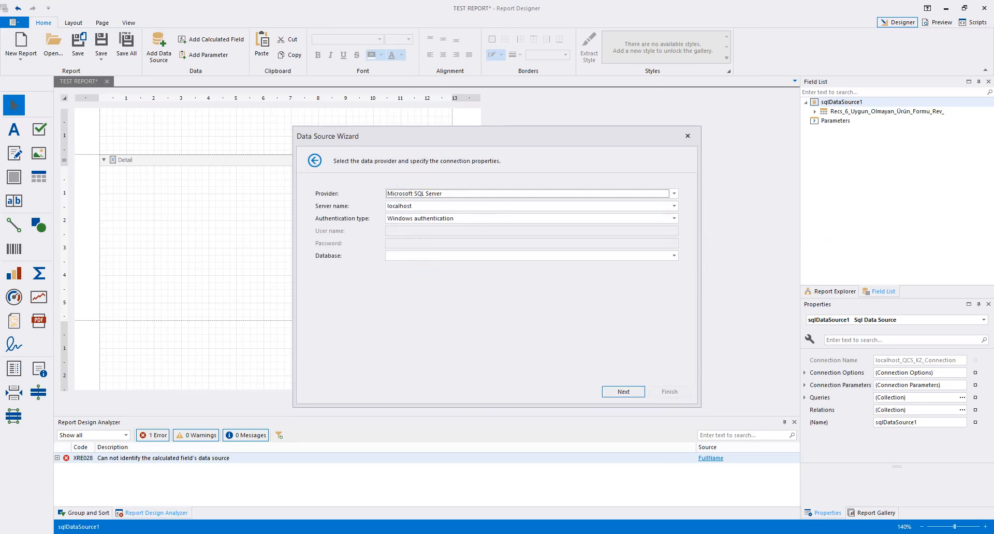
{"action": "key", "text": "Return"}
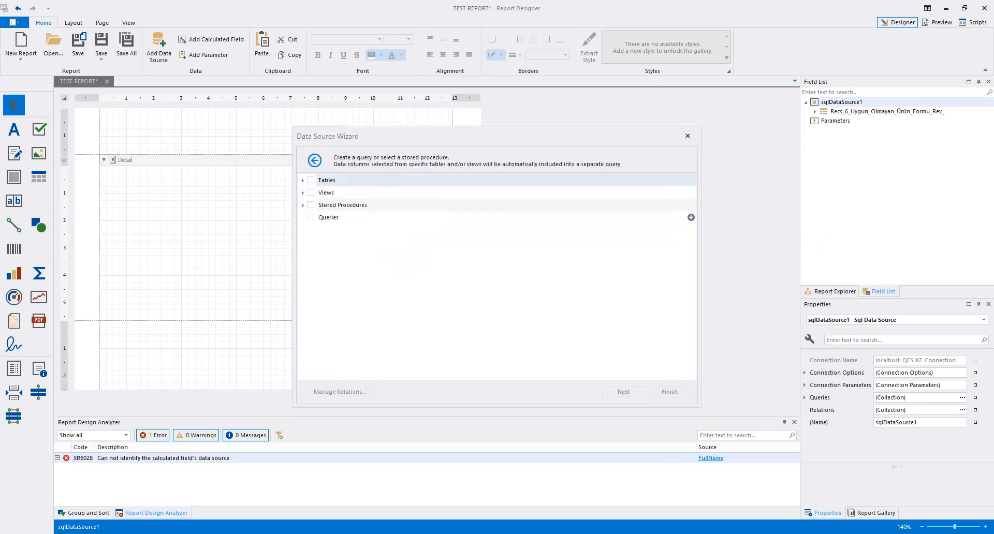
- Include the IT_ITEMS table from the database tables and finish creating the data source
{"action": "left_click", "coordinate": [303, 182]}
{"action": "scroll", "coordinate": [436, 305], "scroll_direction": "down", "scroll_amount": 10}
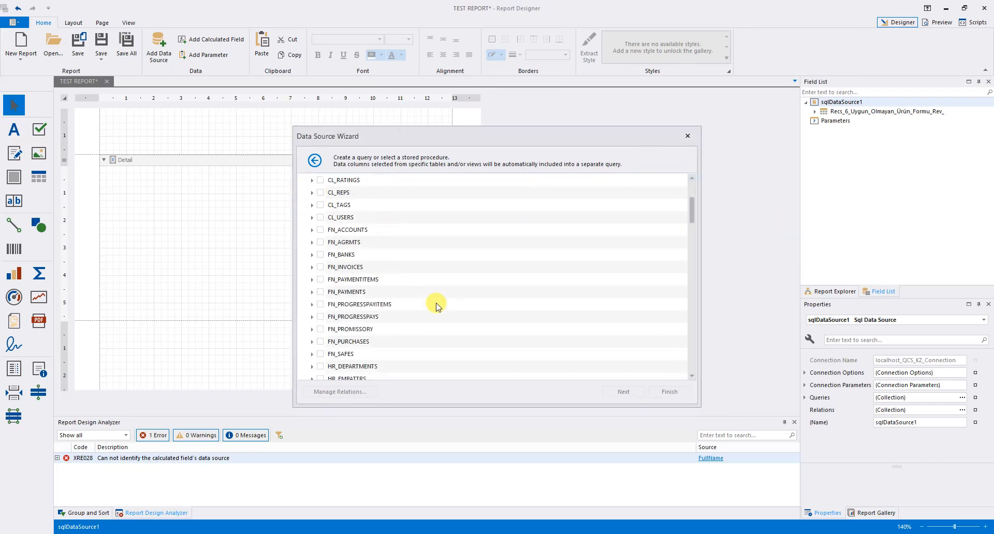
{"action": "scroll", "coordinate": [436, 306], "scroll_direction": "down", "scroll_amount": 20}
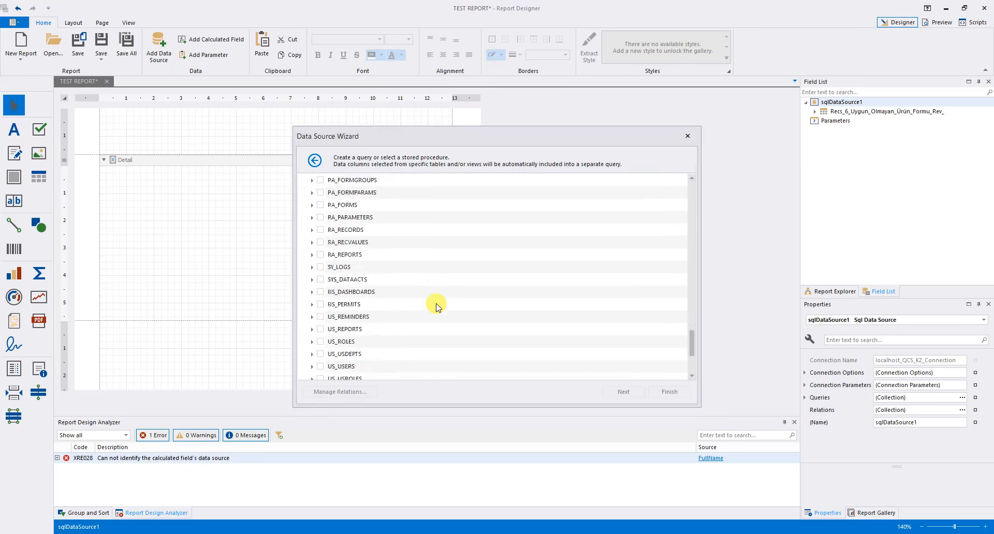
{"action": "scroll", "coordinate": [436, 305], "scroll_direction": "up", "scroll_amount": 7}
{"action": "scroll", "coordinate": [357, 258], "scroll_direction": "up", "scroll_amount": 12}
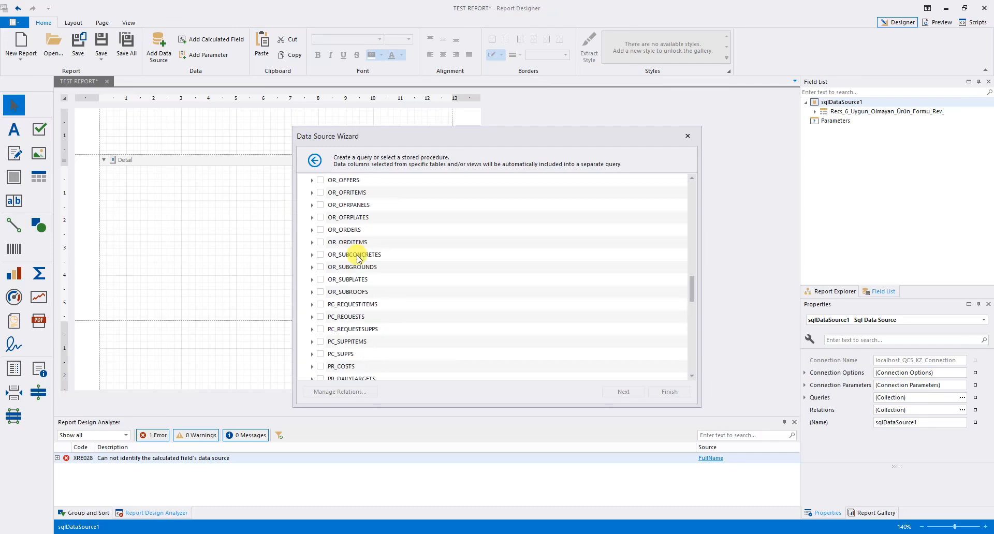
{"action": "scroll", "coordinate": [357, 258], "scroll_direction": "up", "scroll_amount": 1}
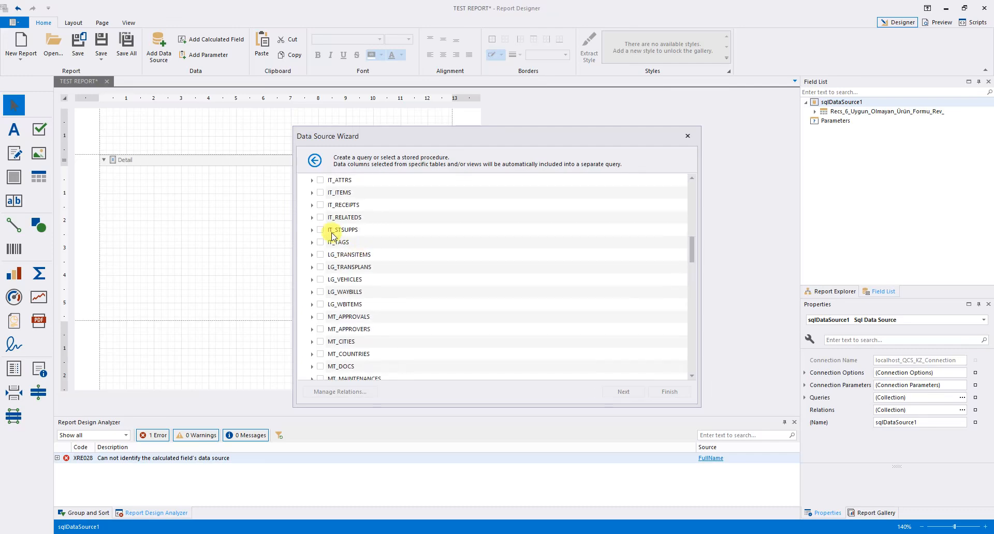
{"action": "left_click", "coordinate": [320, 193]}
{"action": "left_click_drag", "start_coordinate": [691, 250], "coordinate": [692, 250]}
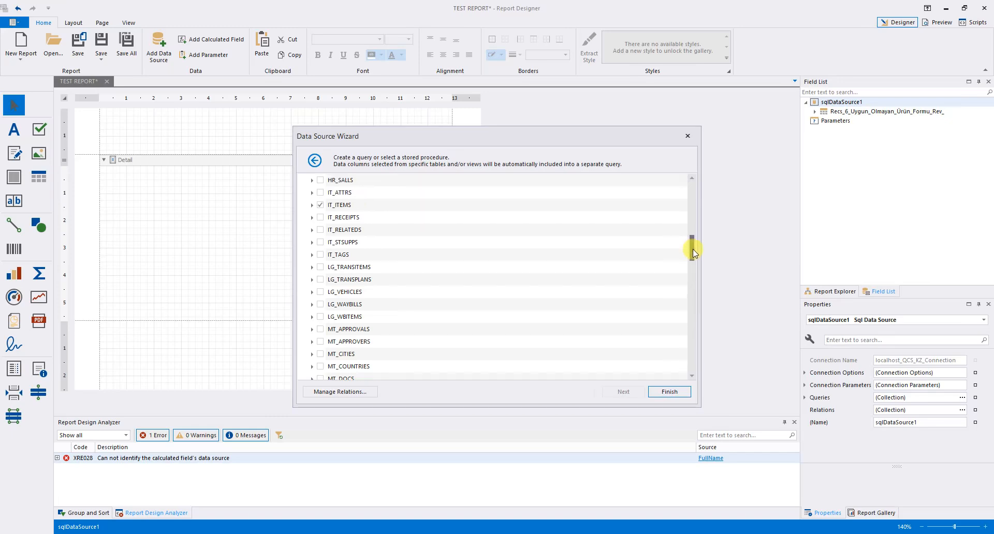
{"action": "left_click", "coordinate": [676, 393]}
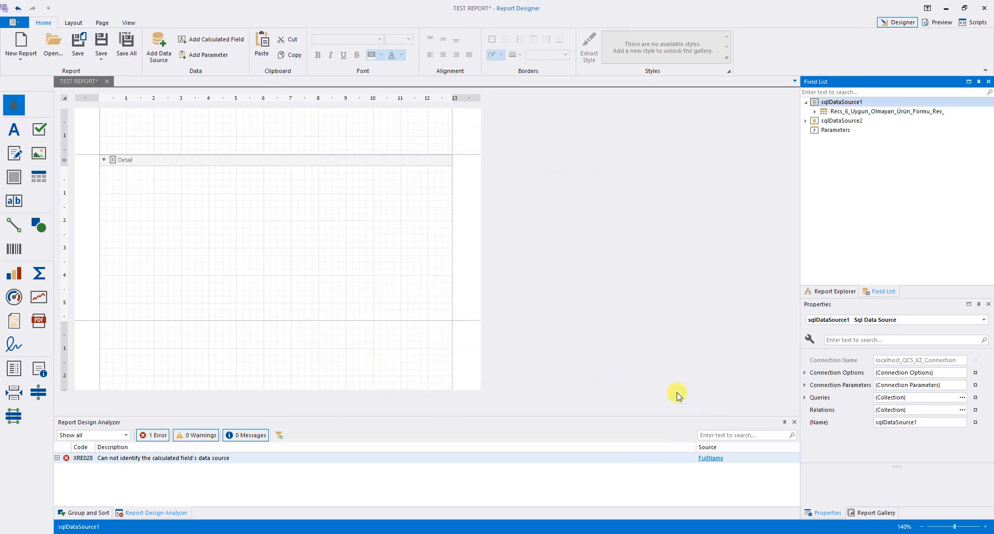
- Expand sqlDataSource2 and compare its properties and connection name with those of sqlDataSource1
{"action": "left_click", "coordinate": [805, 120]}
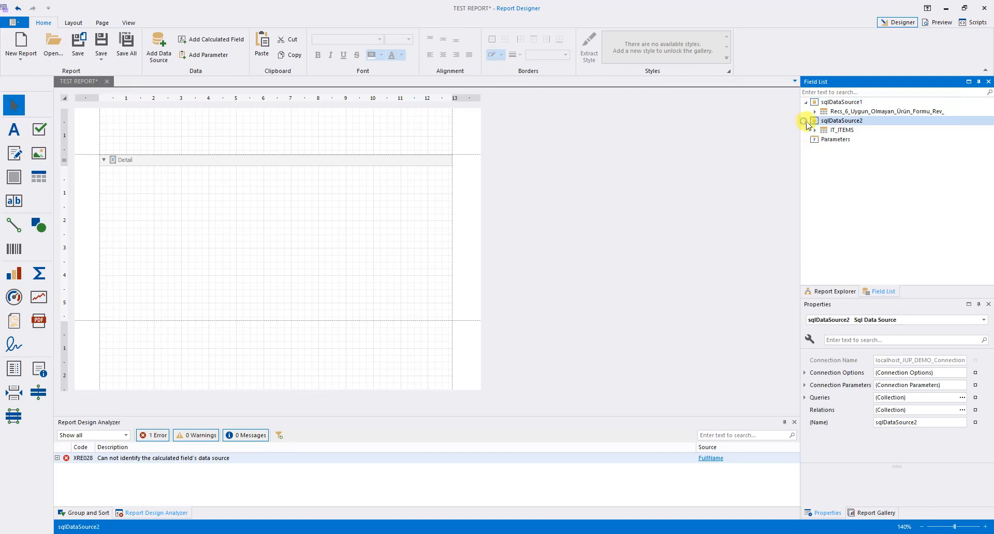
{"action": "left_click", "coordinate": [851, 103]}
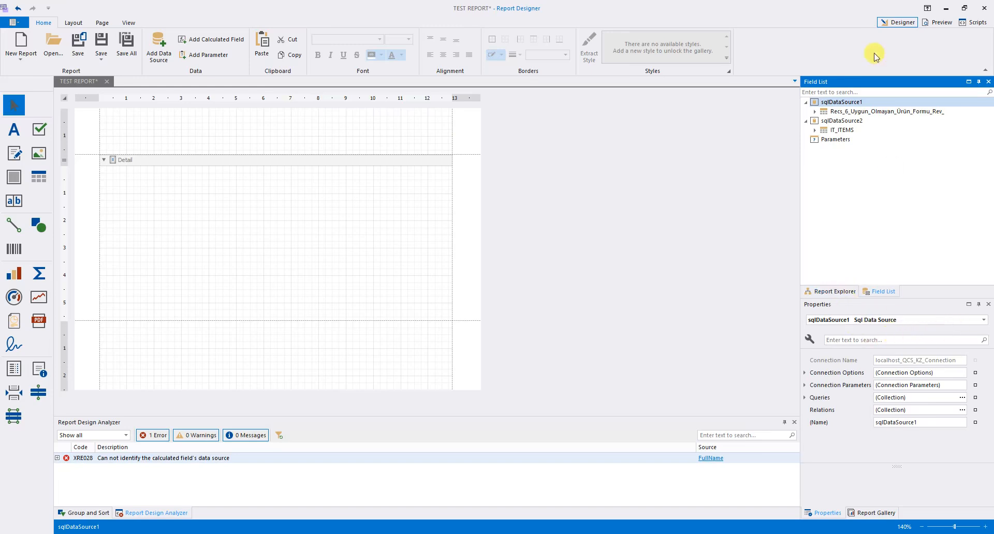
{"action": "left_click", "coordinate": [838, 120]}
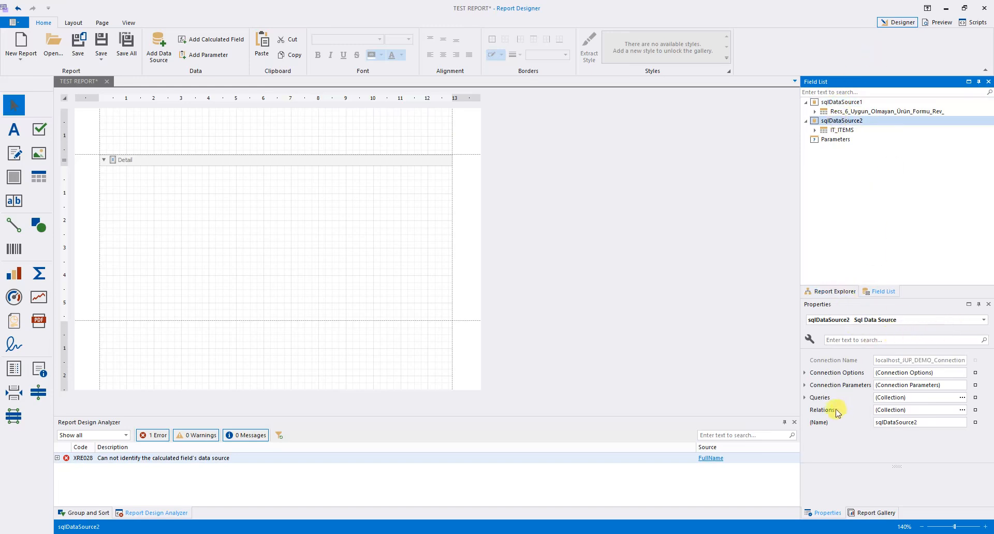
{"action": "left_click", "coordinate": [802, 372]}
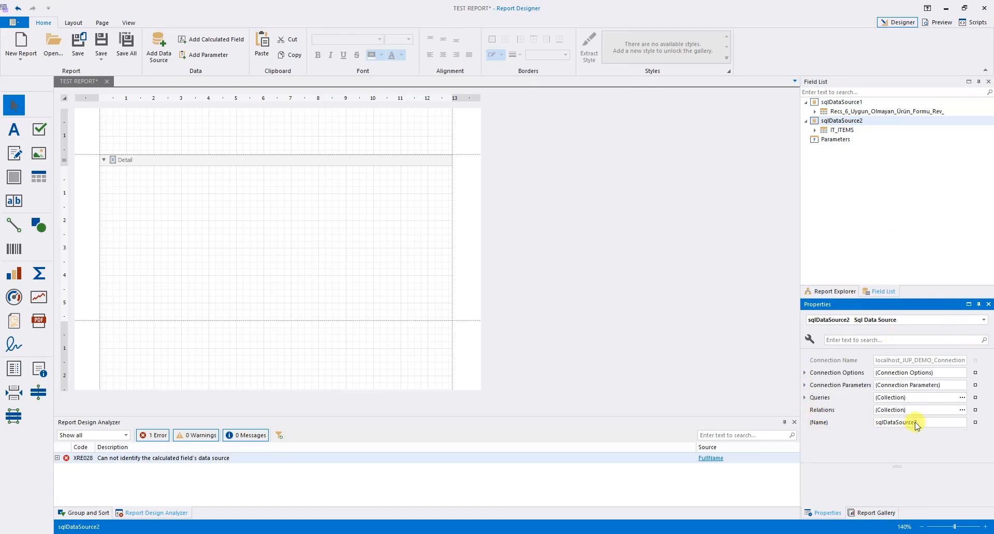
- Rename the data source sqlDataSource1 as QCS_DB
{"action": "left_click", "coordinate": [852, 103]}
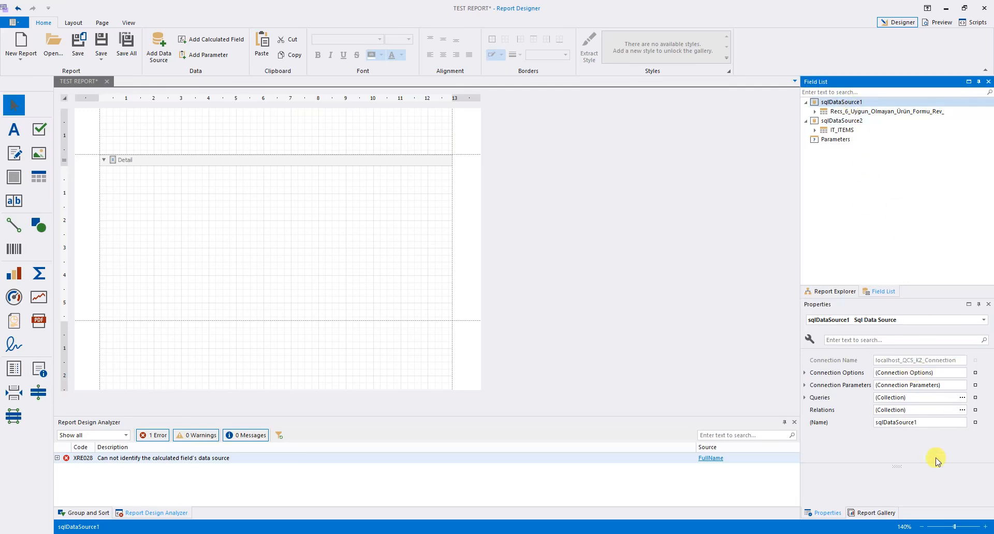
{"action": "left_click", "coordinate": [923, 422]}
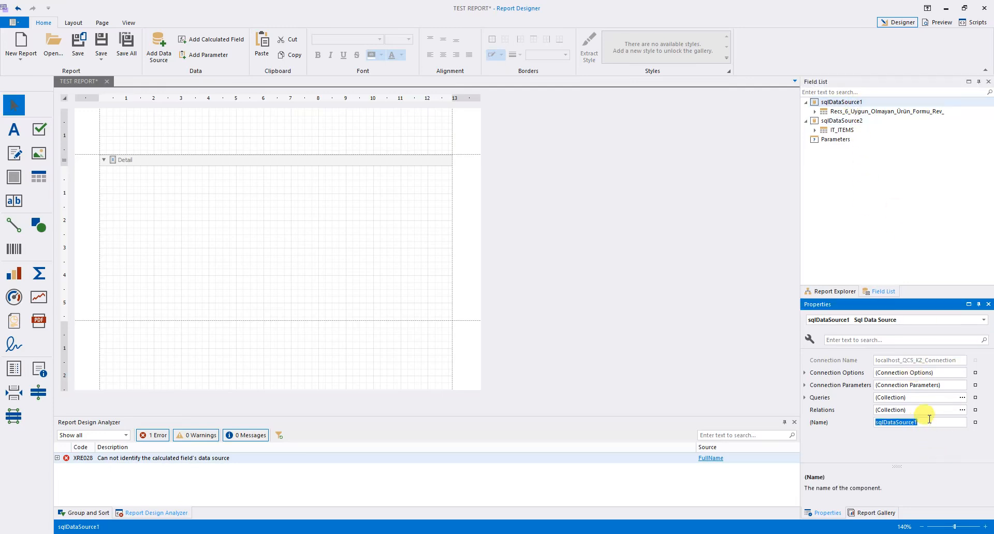
{"action": "type", "text": "QCS"}
{"action": "key", "text": "Return"}
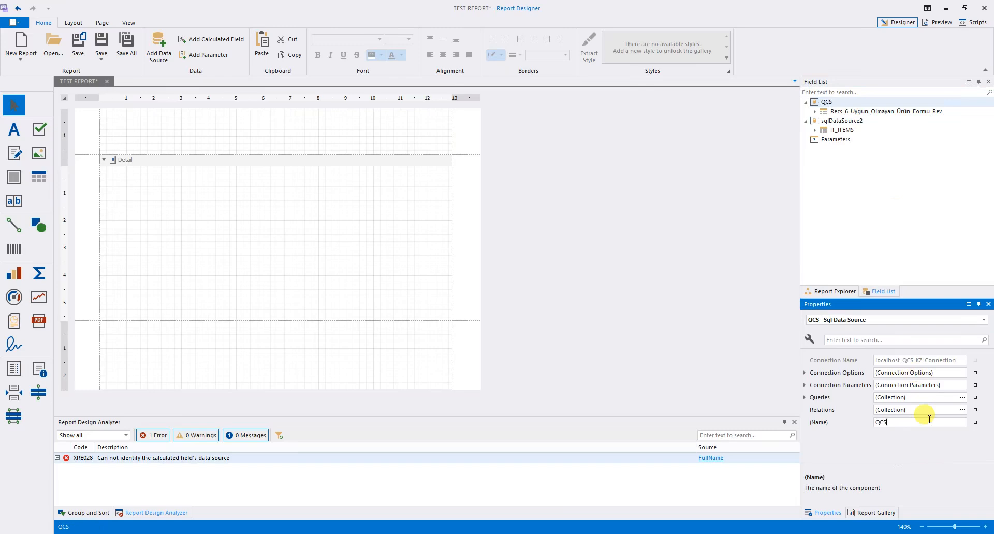
{"action": "type", "text": "_DB"}
{"action": "key", "text": "Return"}
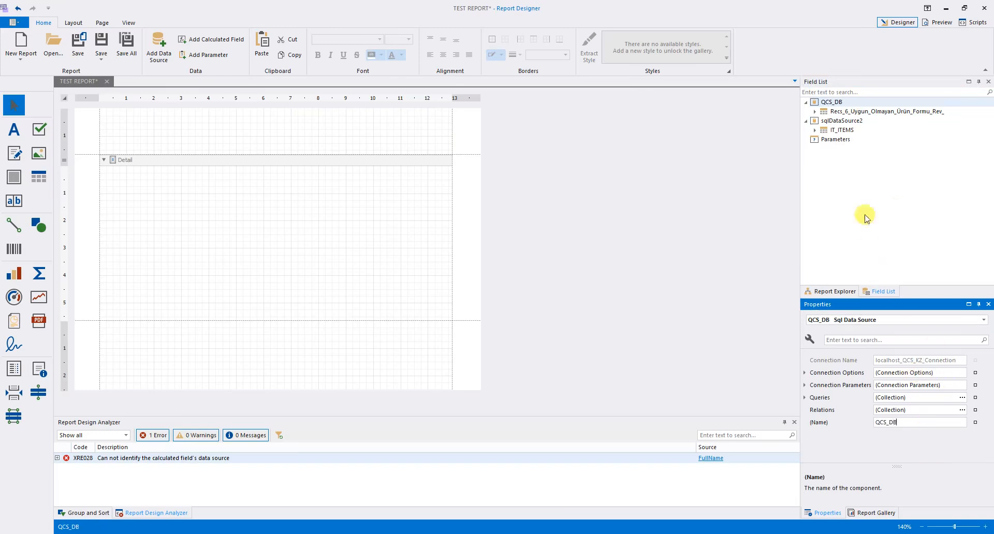
- Rename the data source sqlDataSource2 as ERP_DB
{"action": "left_click", "coordinate": [841, 121]}
{"action": "left_click", "coordinate": [923, 423]}
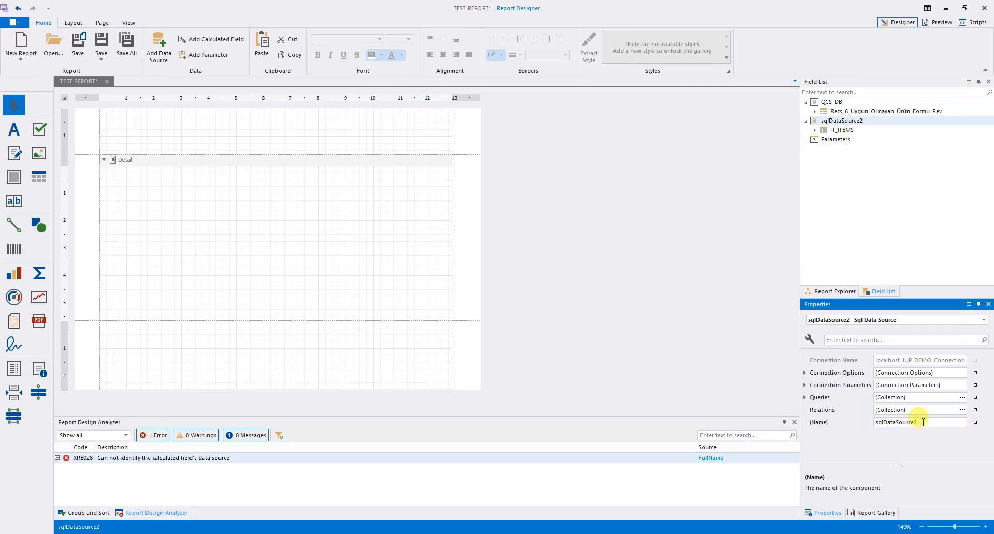
{"action": "type", "text": "ERP"}
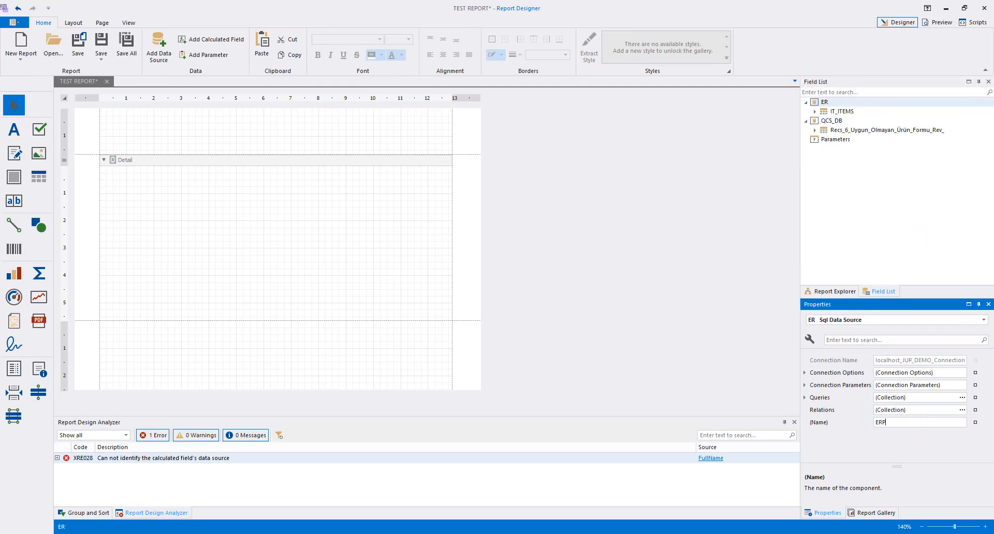
{"action": "type", "text": "_DB"}
{"action": "key", "text": "Return"}
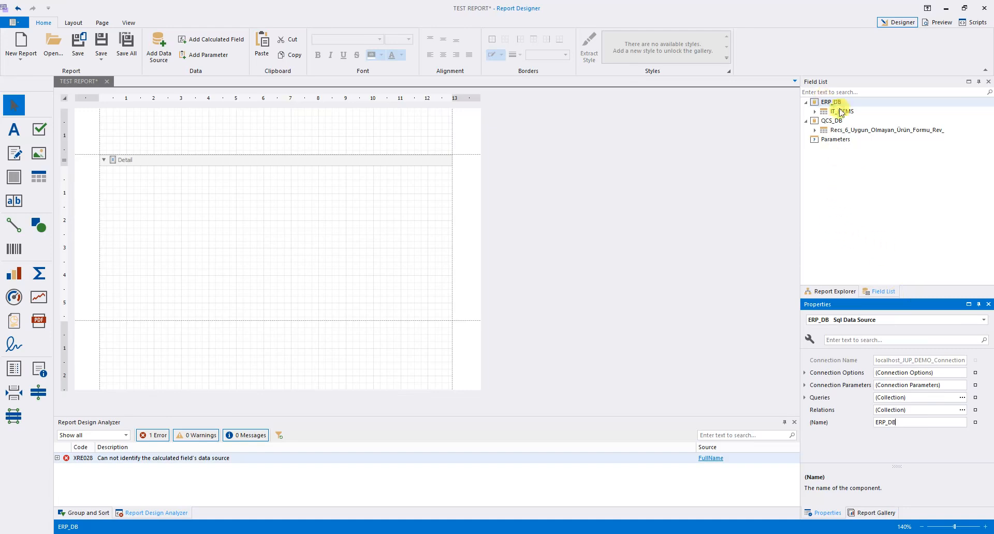
{"action": "left_click", "coordinate": [843, 205]}
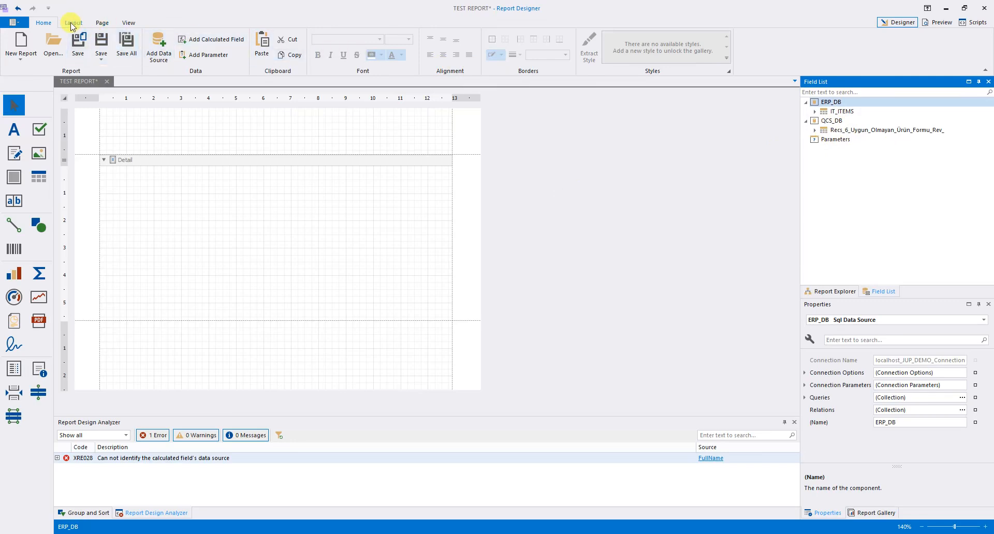
- Start a Data Federation data source and include the Recs_6_Uygun_Olmayan_Ürün_Formu_Rev_ table of QCS_DB and the IT_ITEMS table of ERP_DB
{"action": "left_click", "coordinate": [158, 45]}
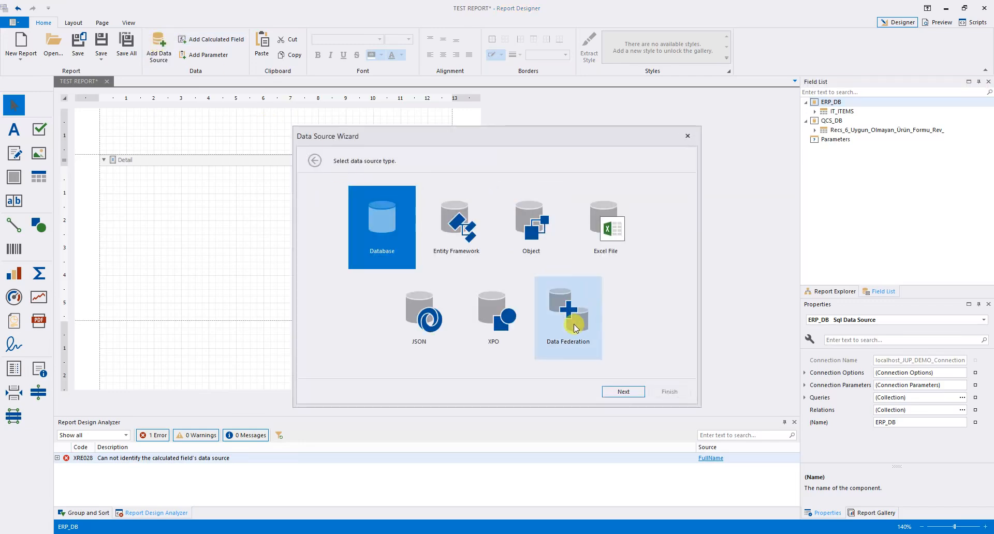
{"action": "left_click", "coordinate": [573, 324]}
{"action": "left_click", "coordinate": [619, 393]}
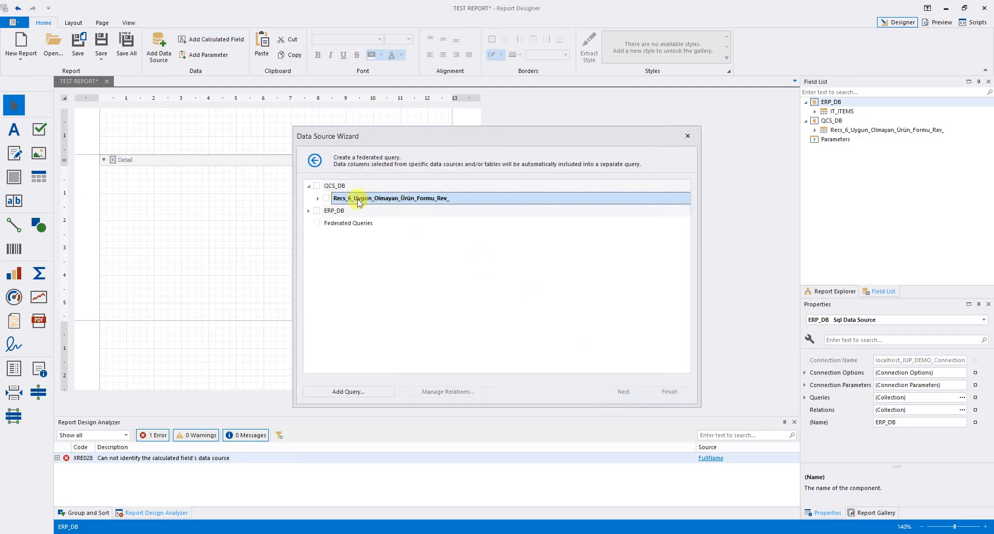
{"action": "left_click", "coordinate": [309, 211]}
{"action": "left_click", "coordinate": [322, 224]}
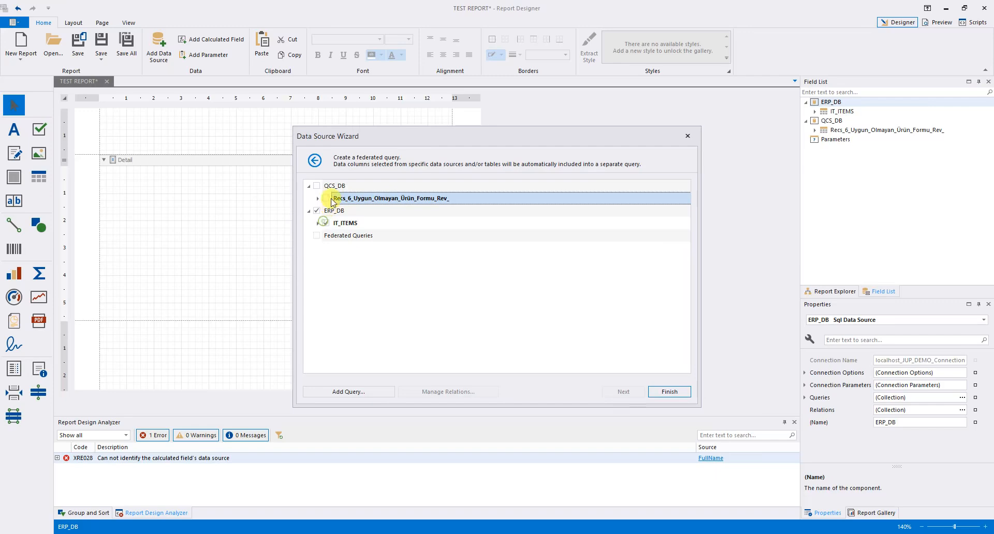
{"action": "left_click", "coordinate": [326, 198]}
- Open the federation's master-detail relation editor in a larger window and arrange the QCS_DB table to the left of ERP_DB's IT_ITEMS
{"action": "left_click", "coordinate": [448, 391]}
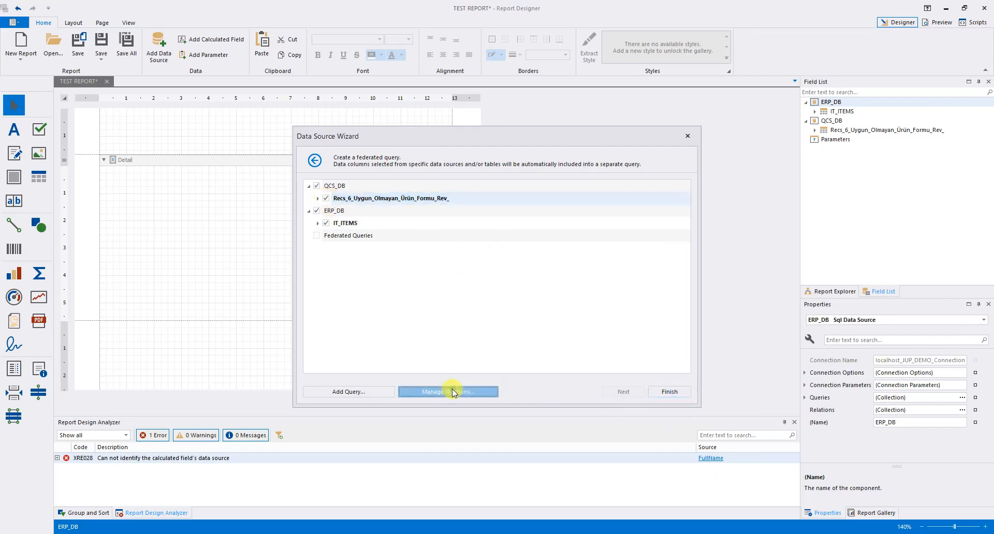
{"action": "left_click_drag", "start_coordinate": [512, 155], "coordinate": [328, 64]}
{"action": "left_click_drag", "start_coordinate": [492, 299], "coordinate": [857, 525]}
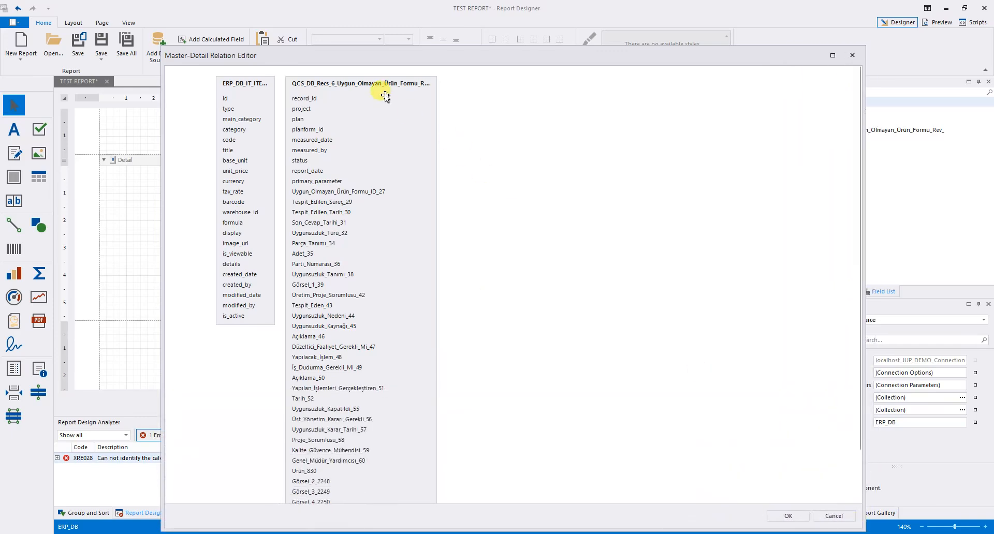
{"action": "left_click", "coordinate": [361, 82]}
{"action": "left_click_drag", "start_coordinate": [361, 82], "coordinate": [432, 82]}
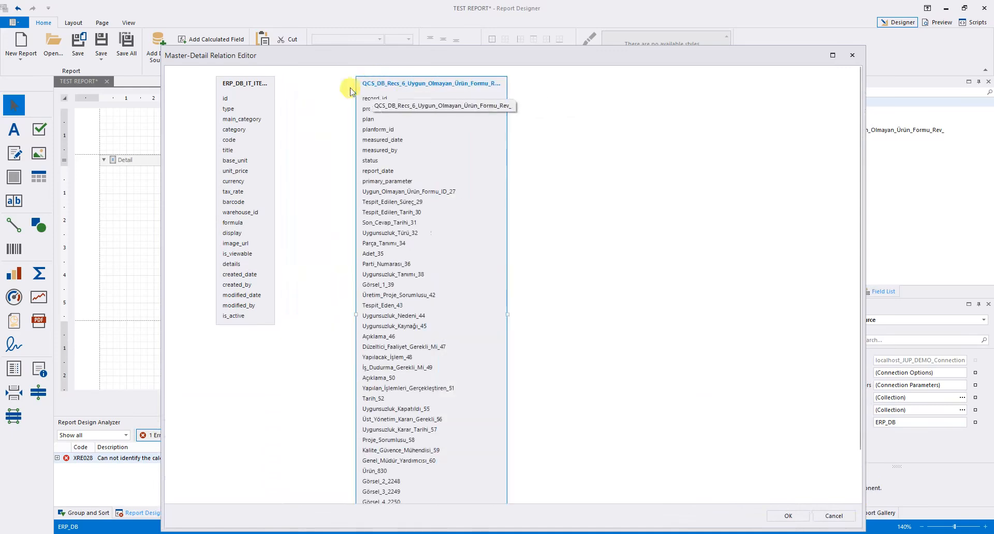
{"action": "left_click", "coordinate": [254, 85]}
{"action": "left_click_drag", "start_coordinate": [254, 85], "coordinate": [634, 91]}
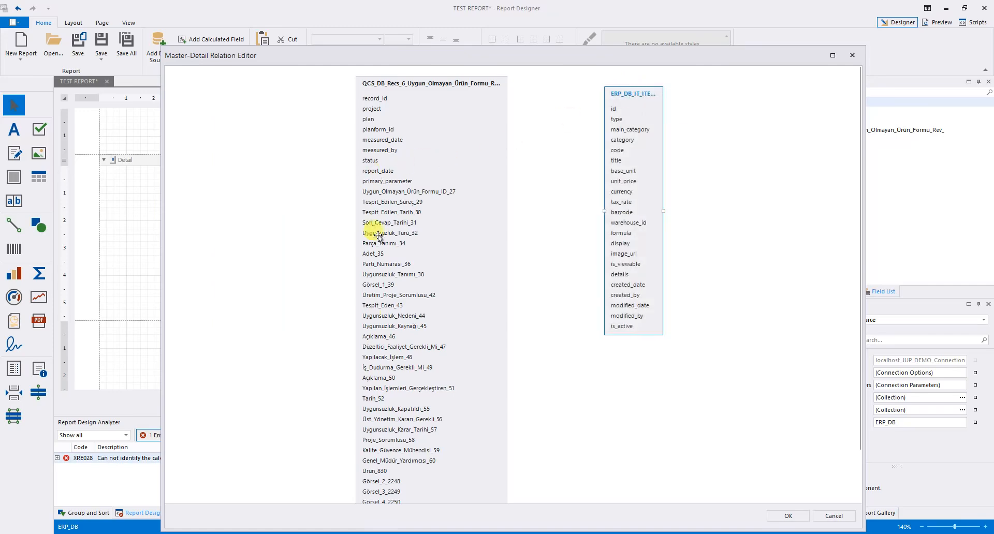
- Try to relate the QCS_DB table's Ürün_830 field to the id field of ERP_DB's IT_ITEMS, and close the editor without applying changes
{"action": "scroll", "coordinate": [411, 447], "scroll_direction": "down", "scroll_amount": 2}
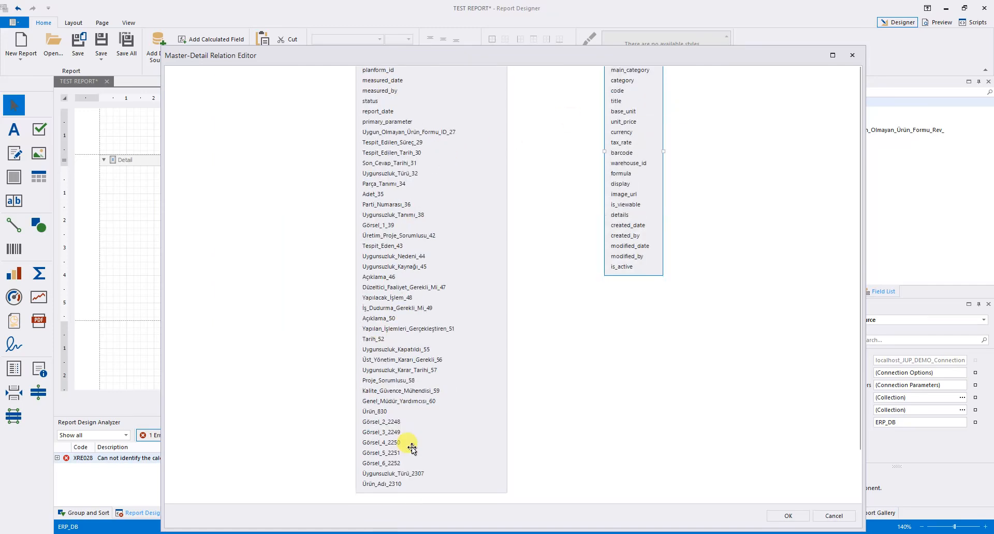
{"action": "left_click", "coordinate": [383, 412]}
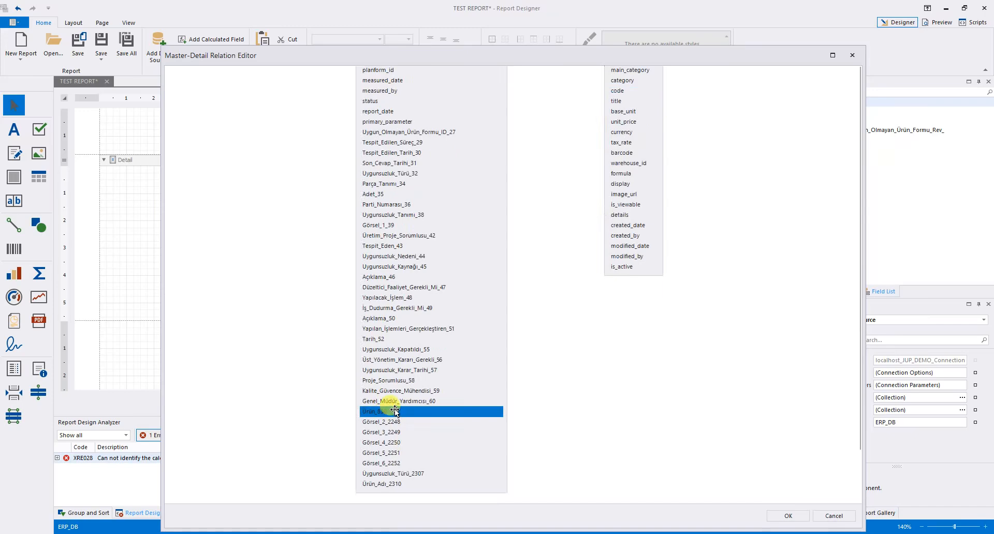
{"action": "scroll", "coordinate": [420, 392], "scroll_direction": "up", "scroll_amount": 2}
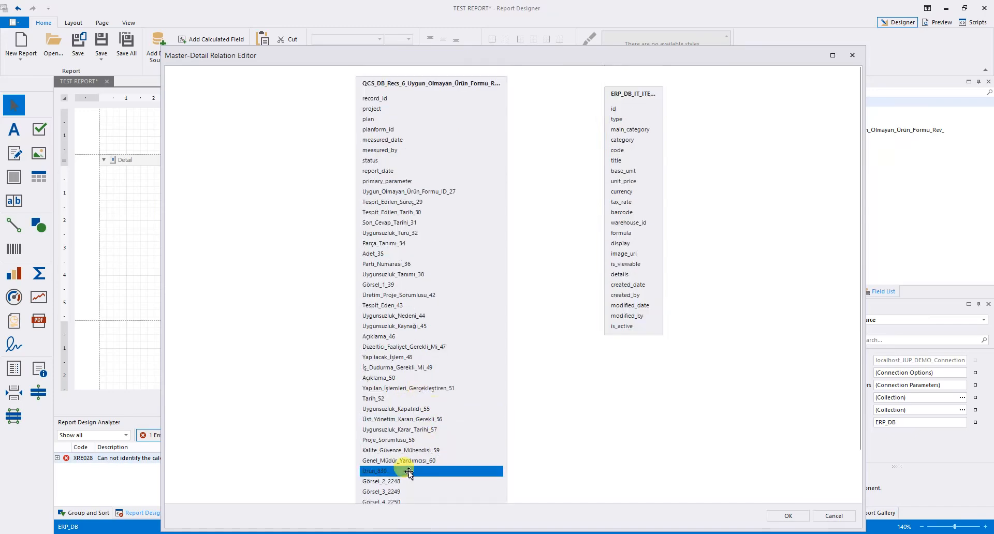
{"action": "left_click_drag", "start_coordinate": [409, 471], "coordinate": [617, 111]}
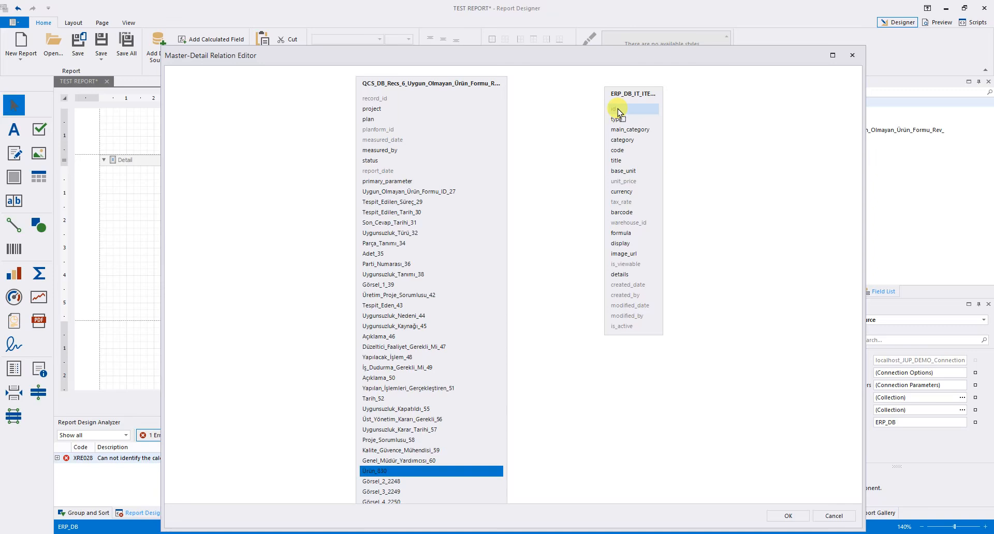
{"action": "left_click_drag", "start_coordinate": [619, 113], "coordinate": [446, 471]}
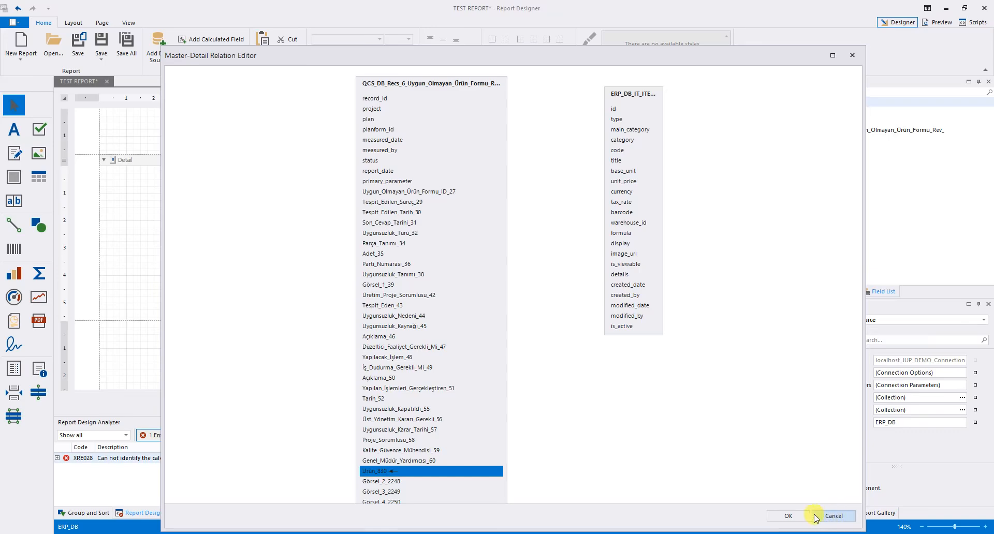
{"action": "left_click", "coordinate": [842, 517]}
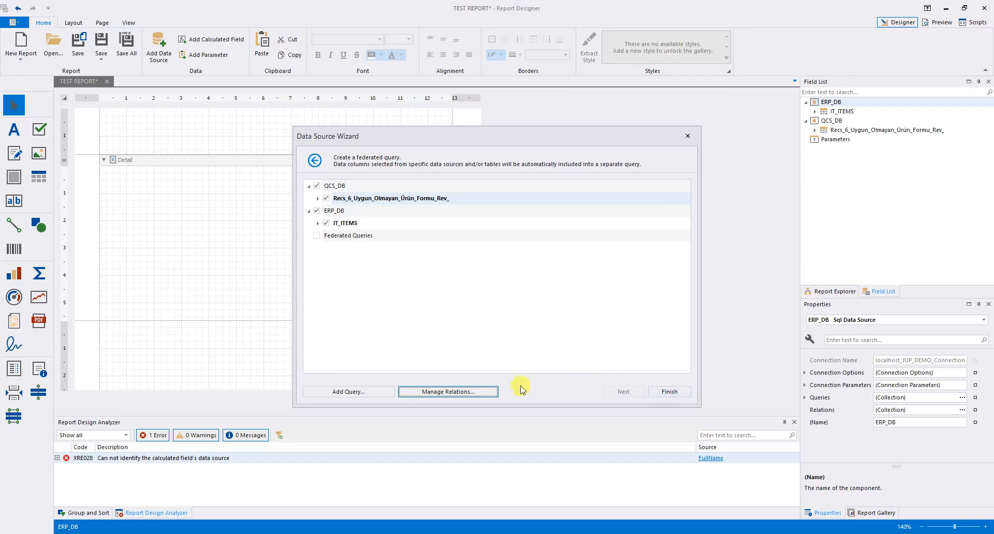
- Close the Data Source Wizard and add a calculated field to QCS_DB's Recs_6_Uygun_Olmayan_Ürün_Formu_Rev_ table
{"action": "left_click", "coordinate": [688, 137]}
{"action": "left_click", "coordinate": [815, 130]}
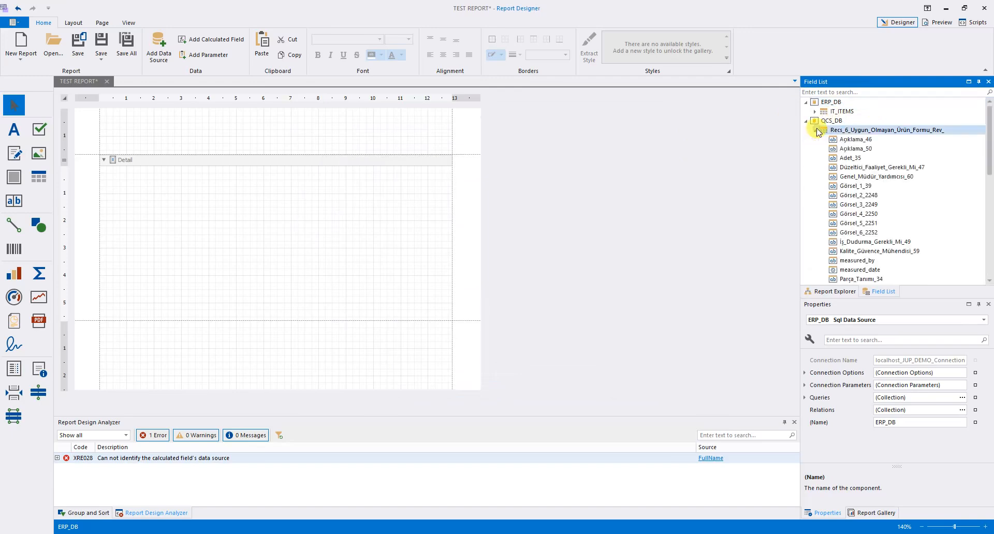
{"action": "right_click", "coordinate": [854, 130]}
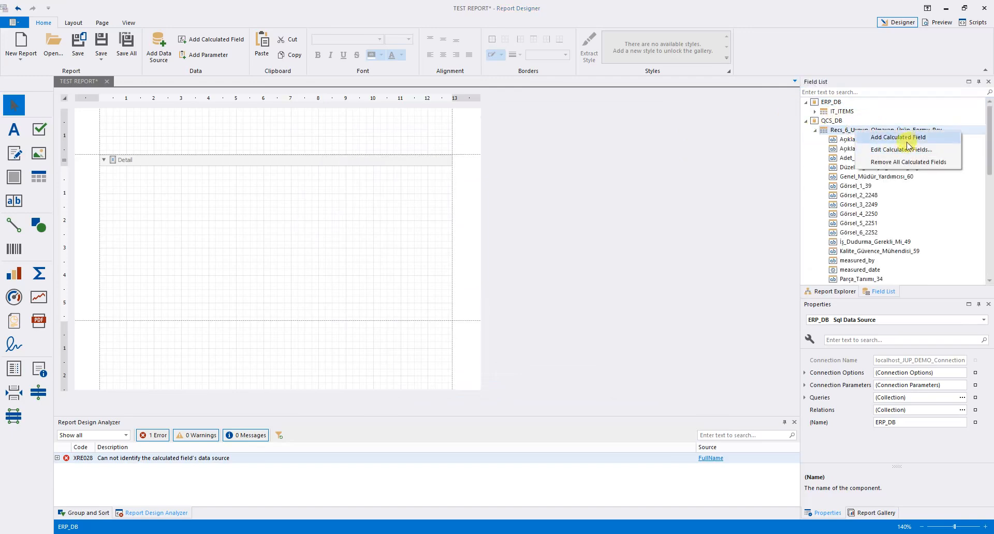
{"action": "left_click", "coordinate": [912, 142]}
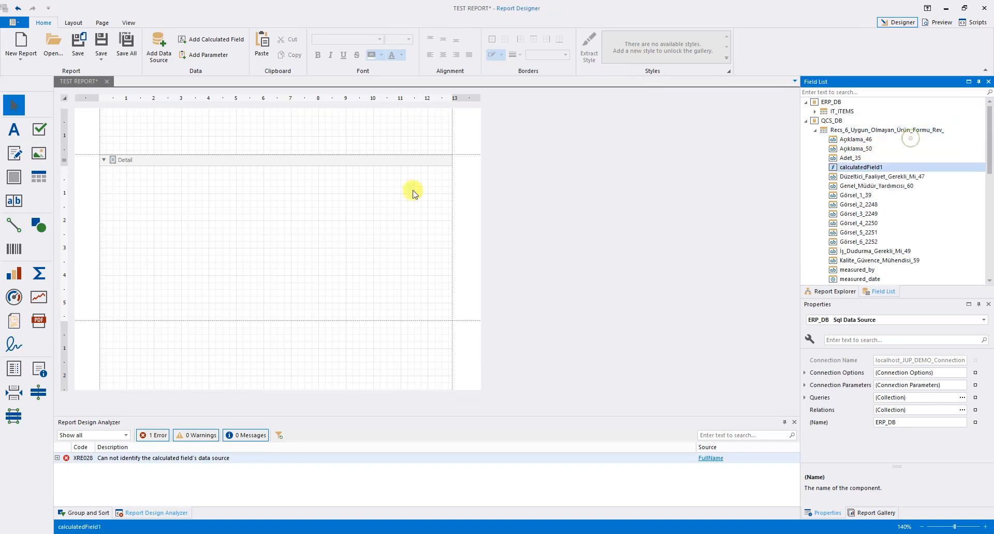
- Open the calculated field collection for editing and remove the FullName calculated field
{"action": "right_click", "coordinate": [844, 171]}
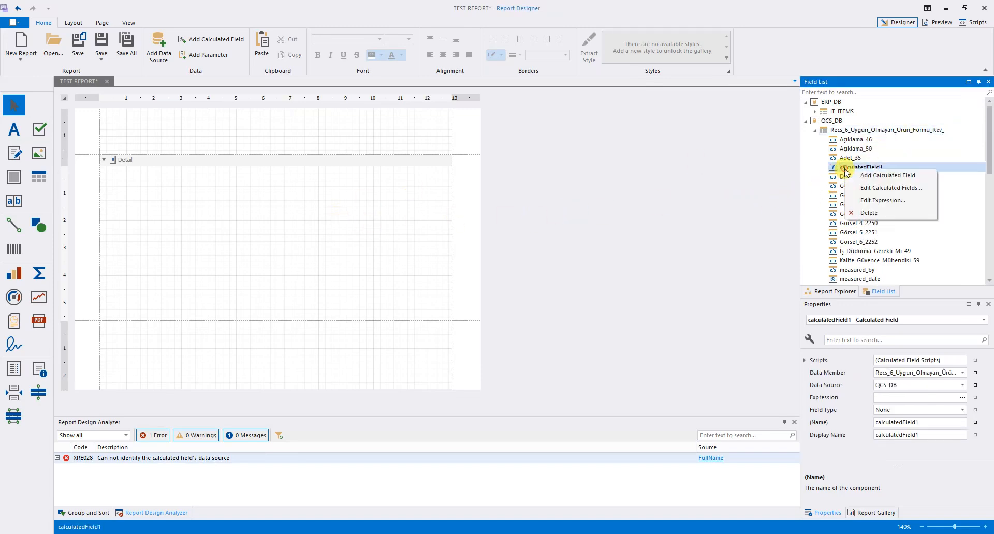
{"action": "left_click", "coordinate": [890, 188]}
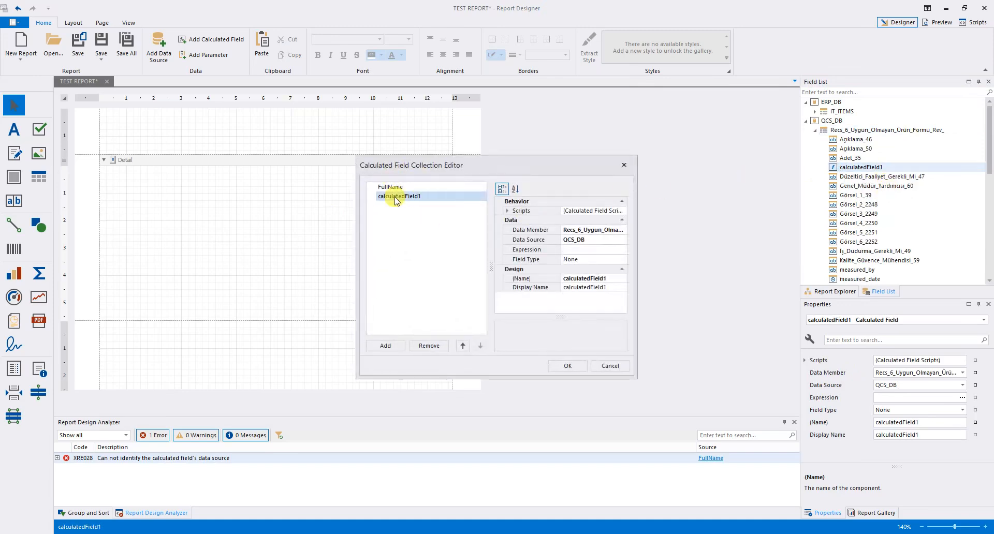
{"action": "left_click", "coordinate": [395, 187]}
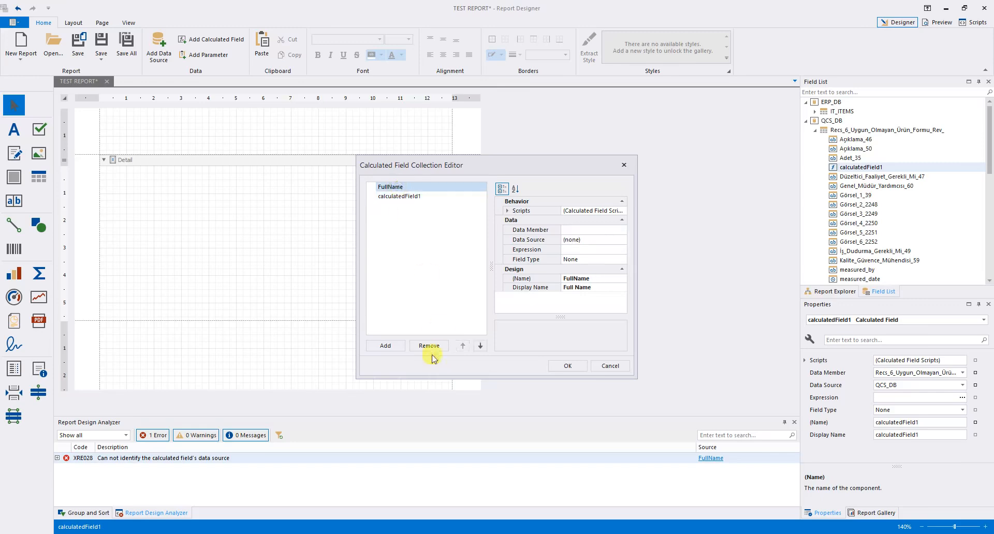
{"action": "left_click", "coordinate": [430, 344]}
{"action": "left_click", "coordinate": [407, 188]}
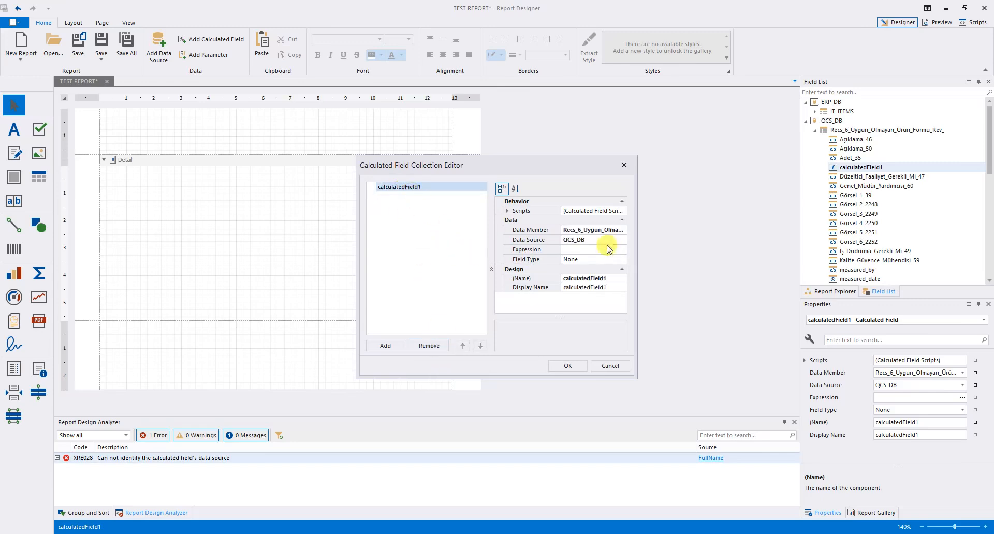
- Name the new calculated field of the QCS_DB table ItemId
{"action": "left_click", "coordinate": [617, 280]}
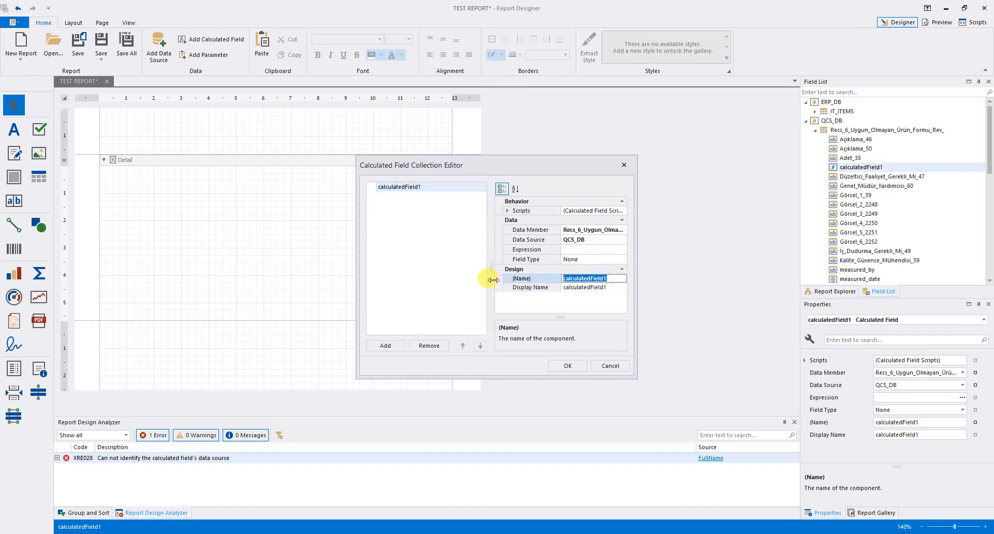
{"action": "type", "text": "Produc"}
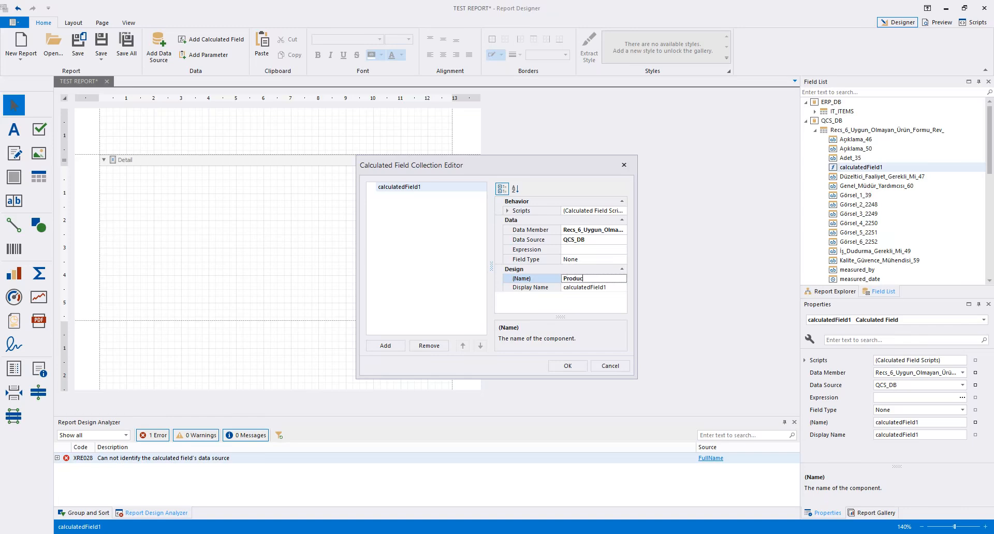
{"action": "key", "text": "BackSpace"}
{"action": "key", "text": "BackSpace"}
{"action": "key", "text": "BackSpace"}
{"action": "key", "text": "BackSpace"}
{"action": "key", "text": "BackSpace"}
{"action": "key", "text": "BackSpace"}
{"action": "type", "text": "Item"}
{"action": "key", "text": "Return"}
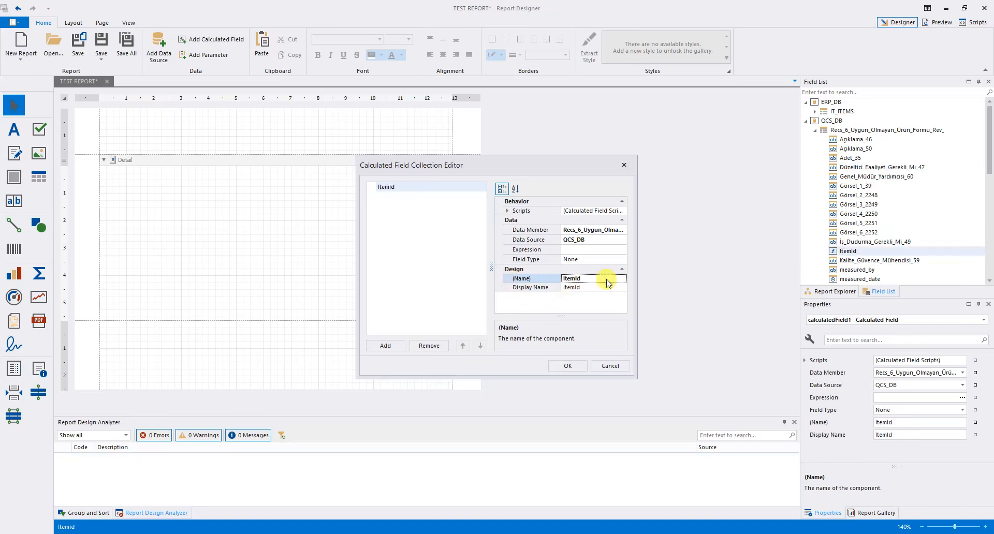
- Open the expression of the ItemId field for editing and insert the ToLong() function
{"action": "left_click", "coordinate": [621, 251]}
{"action": "left_click", "coordinate": [621, 251]}
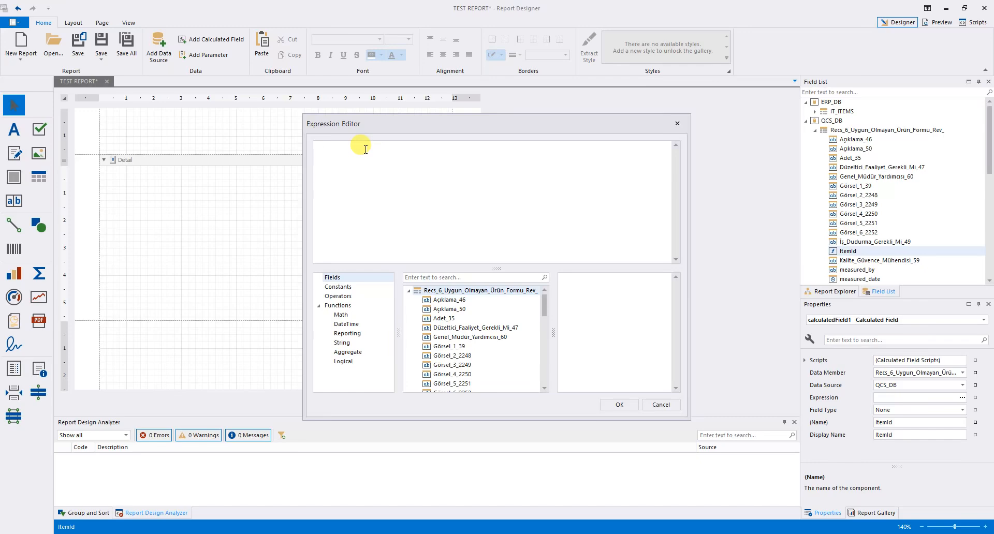
{"action": "type", "text": "to"}
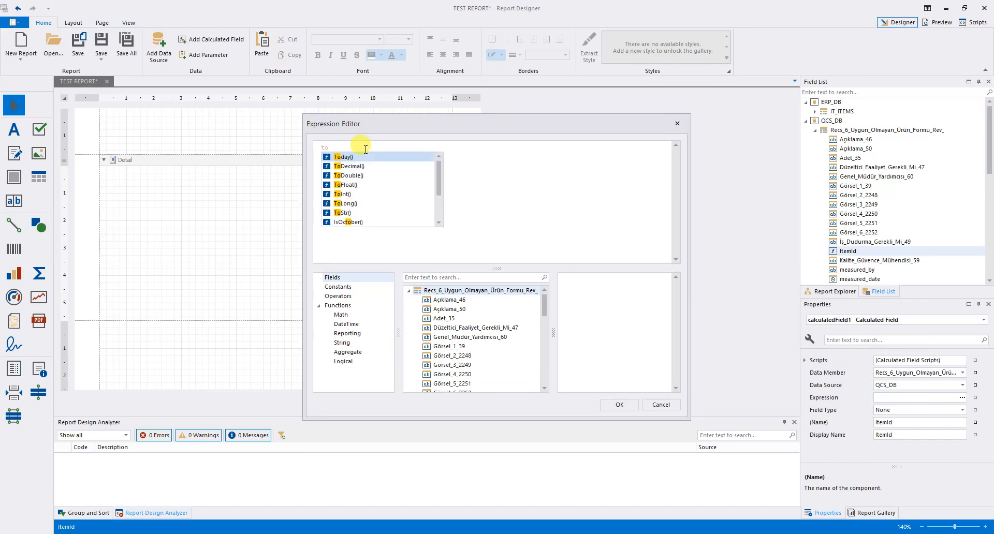
{"action": "key", "text": "BackSpace"}
{"action": "key", "text": "BackSpace"}
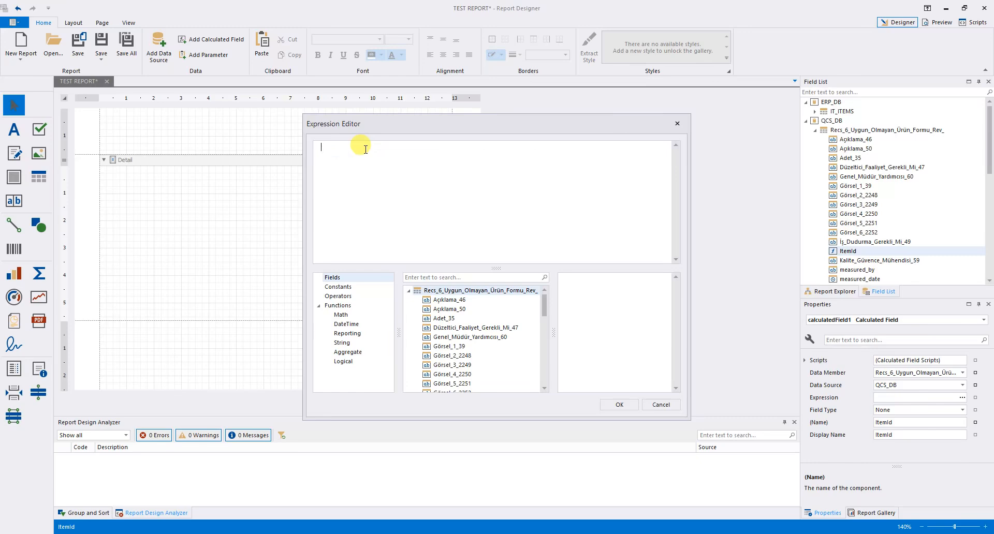
{"action": "type", "text": "to"}
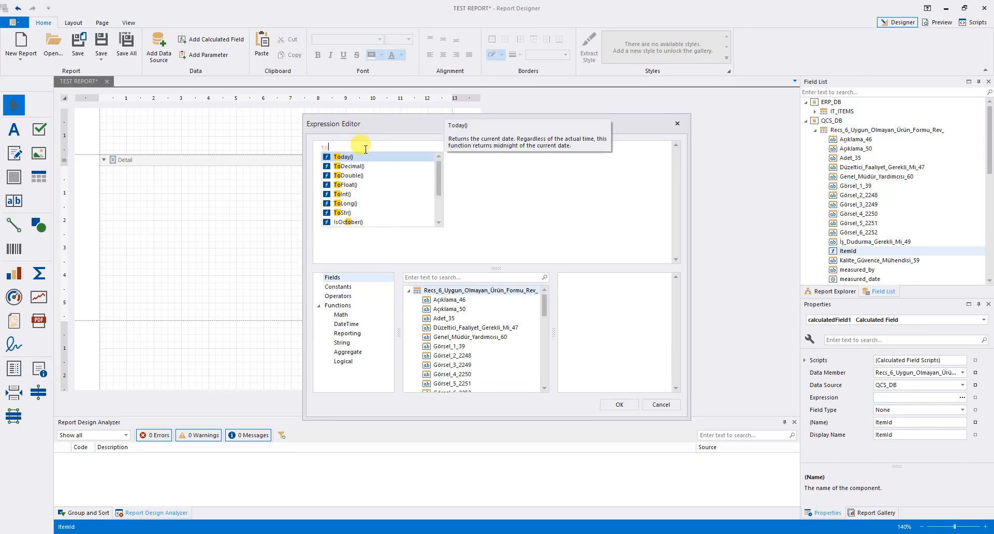
{"action": "key", "text": "Down"}
{"action": "key", "text": "Down"}
{"action": "key", "text": "Down"}
{"action": "key", "text": "Down"}
{"action": "key", "text": "Down"}
{"action": "key", "text": "Return"}
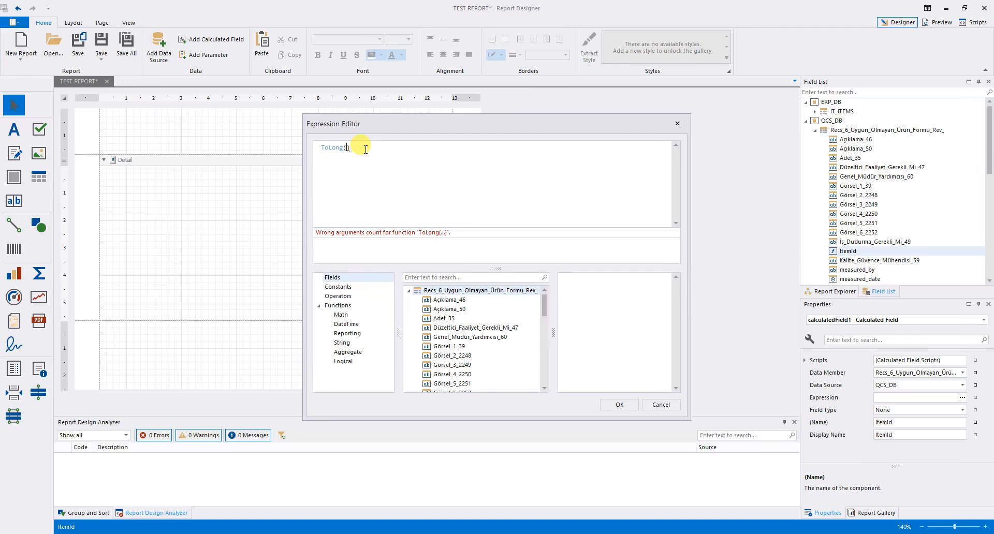
- Complete the ItemId expression as ToLong(IsNull([Ürün_830],'0')) and apply the calculated field changes
{"action": "type", "text": "İs"}
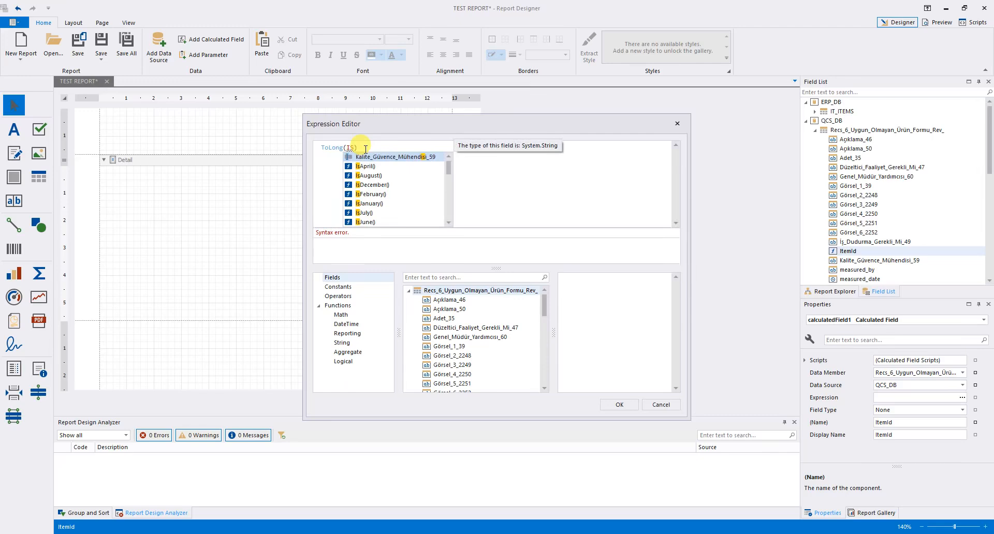
{"action": "key", "text": "BackSpace"}
{"action": "type", "text": "sNu"}
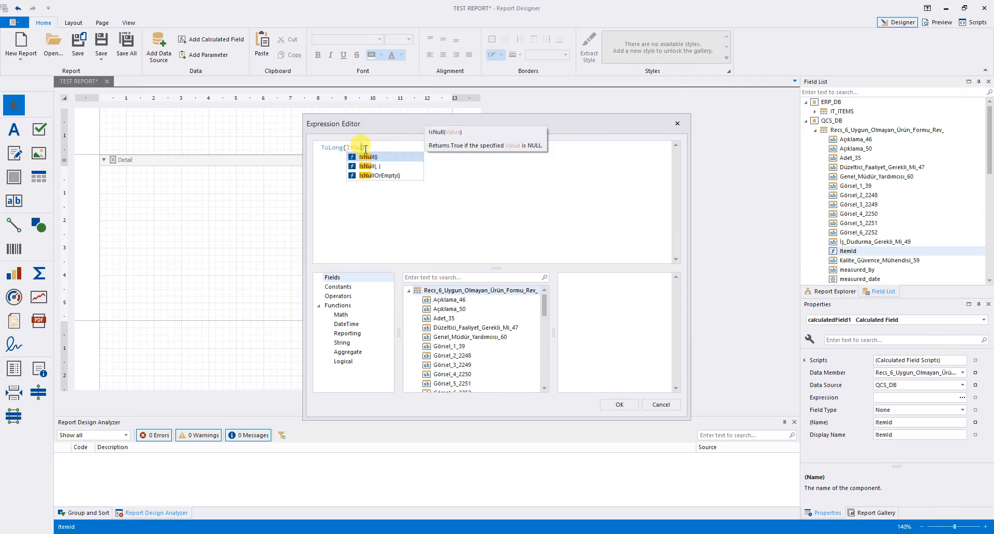
{"action": "key", "text": "Return"}
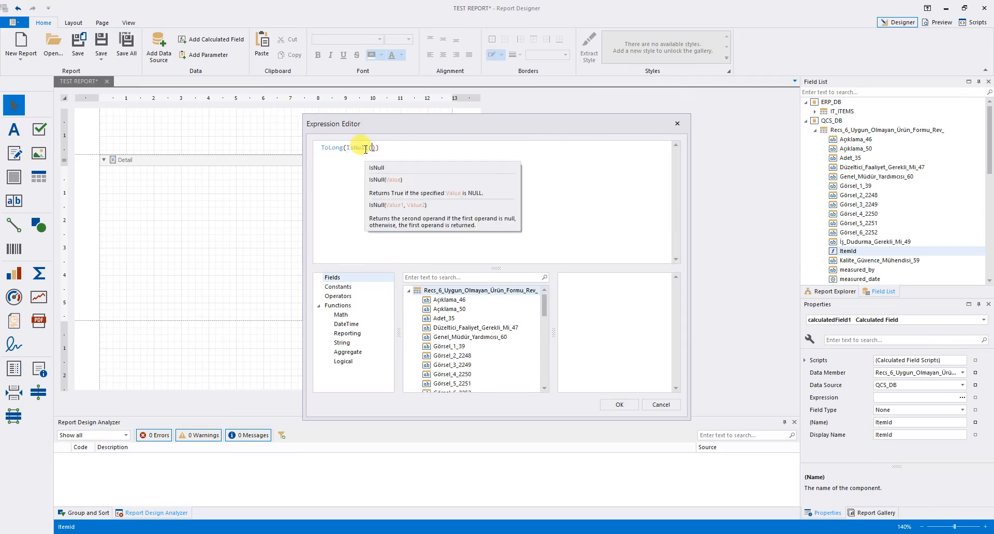
{"action": "type", "text": "ür"}
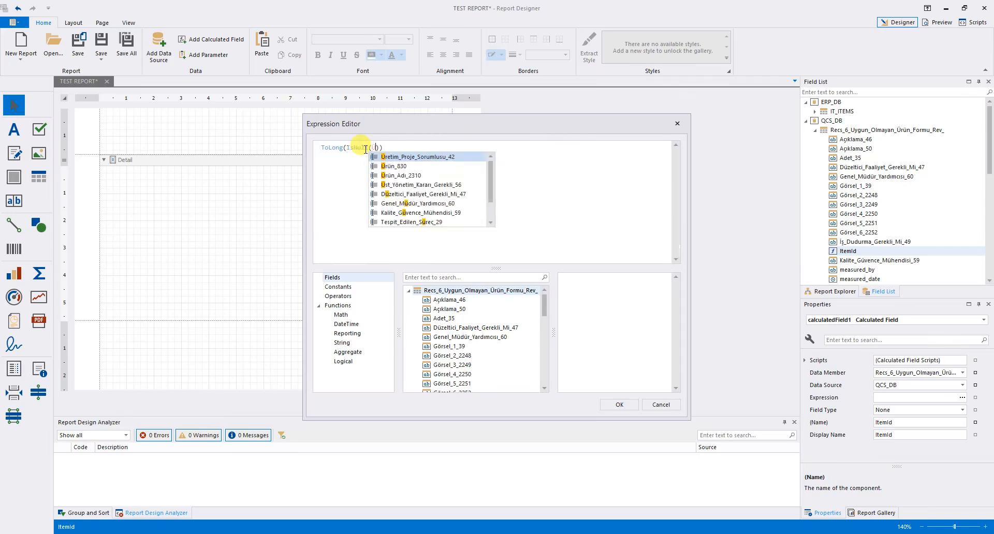
{"action": "key", "text": "Down"}
{"action": "key", "text": "Return"}
{"action": "type", "text": ","}
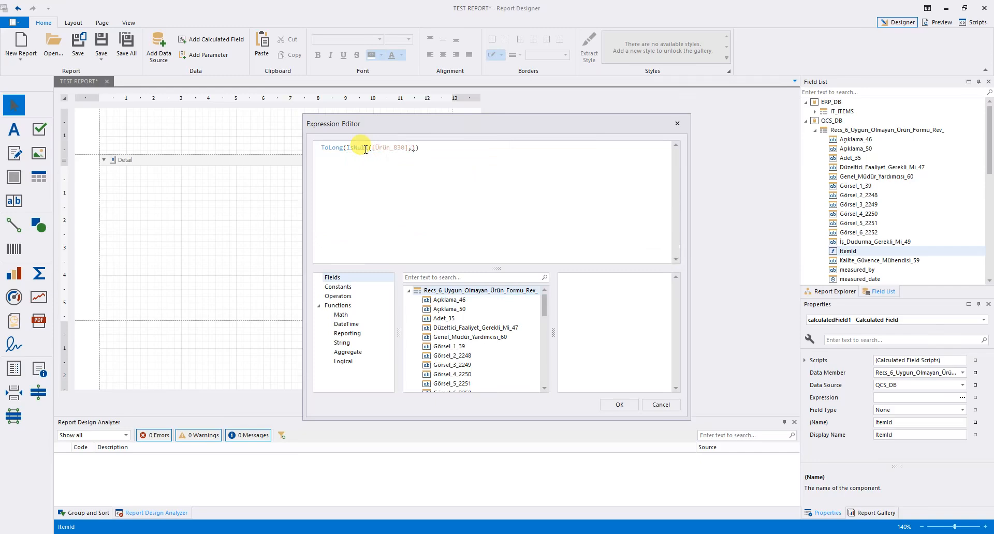
{"action": "type", "text": "'02"}
{"action": "type", "text": "'0'"}
{"action": "key", "text": "End"}
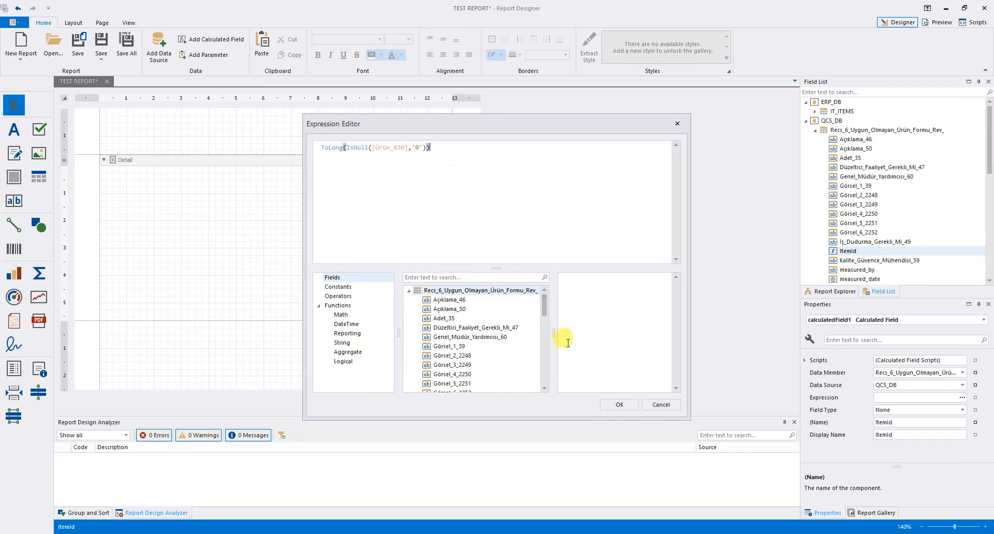
{"action": "left_click", "coordinate": [620, 405]}
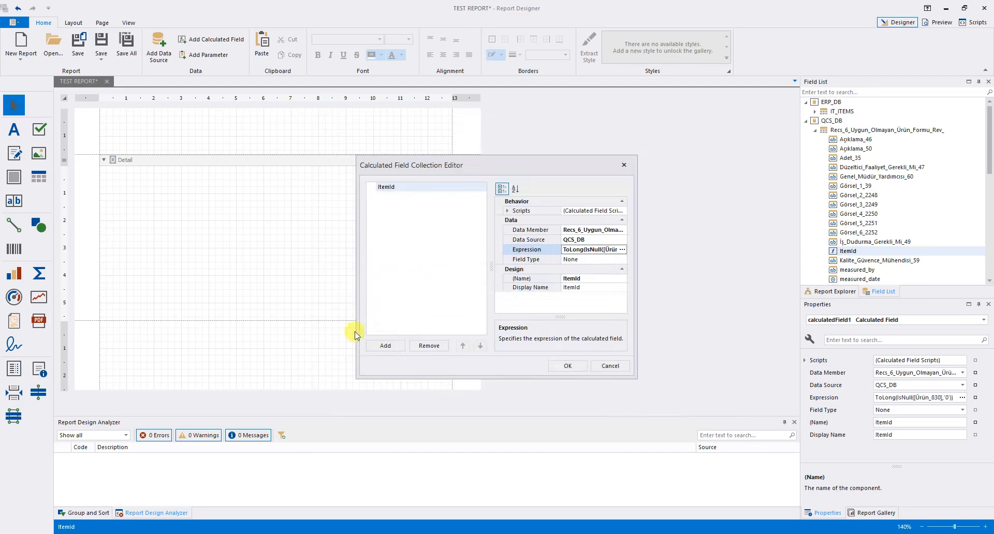
{"action": "left_click", "coordinate": [572, 368]}
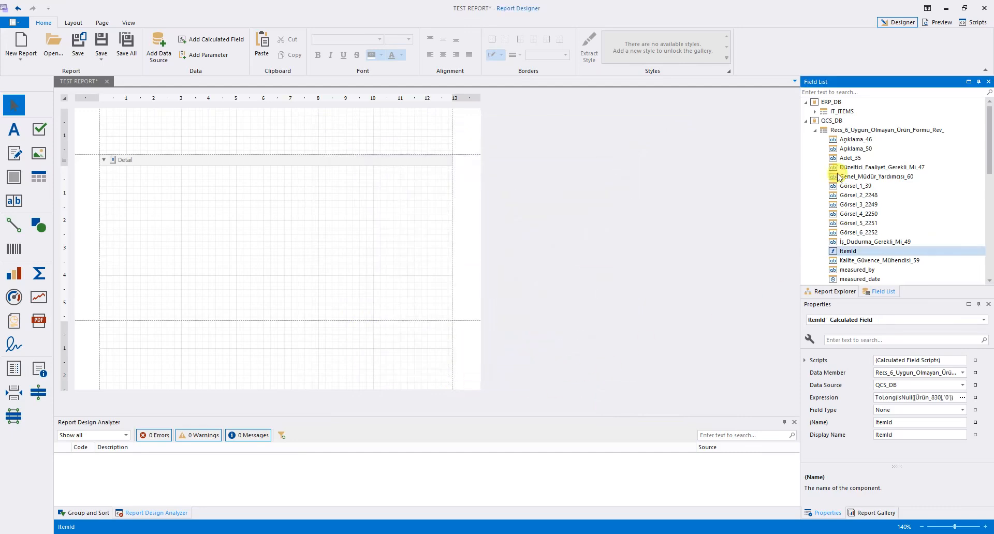
- Start a Data Federation data source again and include QCS_DB's Recs_6_Uygun_Olmayan_Ürün_Formu_Rev_ table and ERP_DB's IT_ITEMS table
{"action": "left_click", "coordinate": [815, 130]}
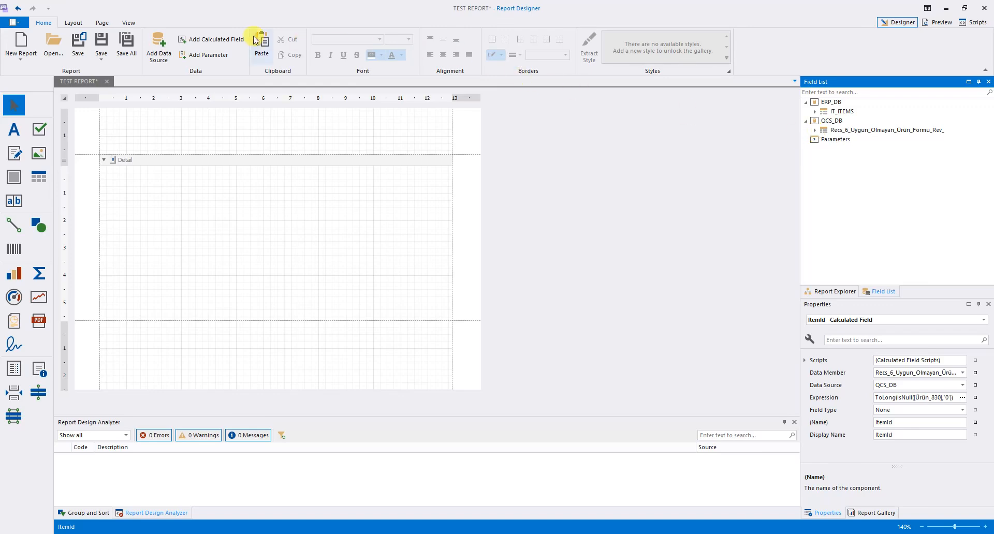
{"action": "left_click", "coordinate": [159, 44]}
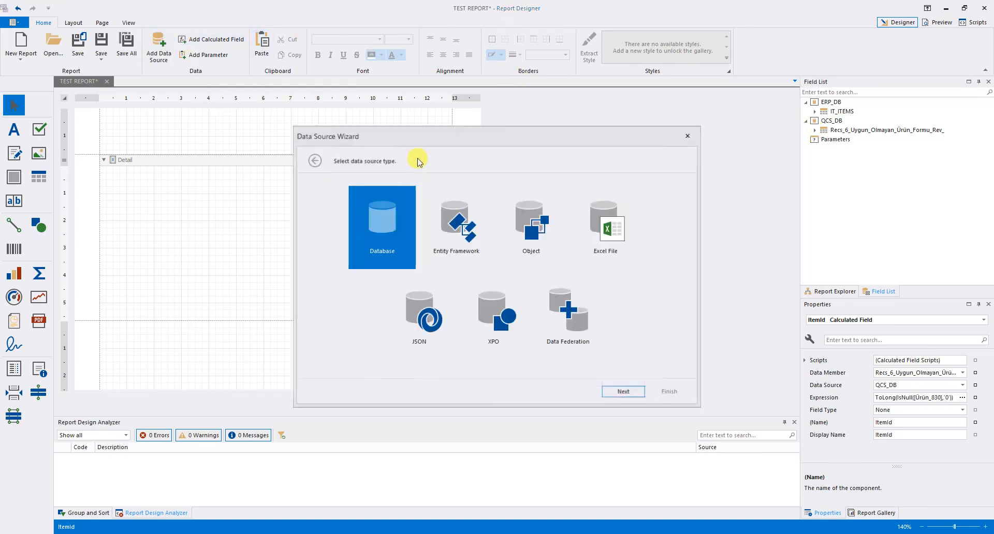
{"action": "left_click", "coordinate": [568, 318]}
{"action": "left_click", "coordinate": [623, 392]}
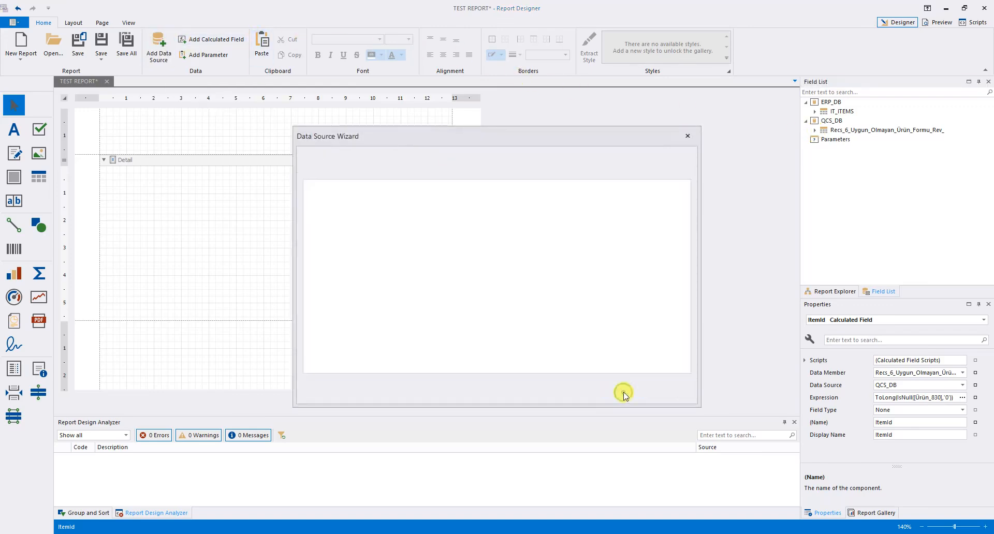
{"action": "left_click", "coordinate": [309, 211]}
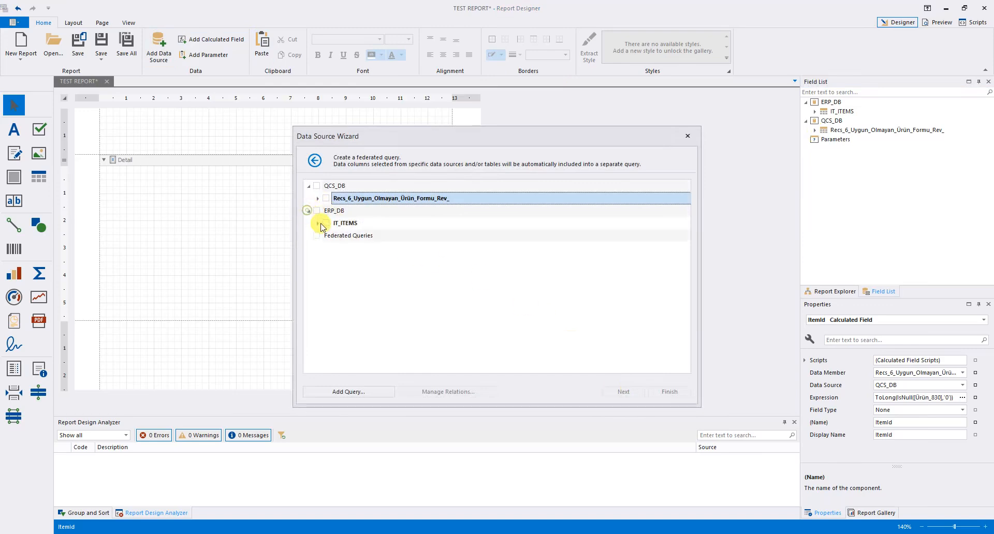
{"action": "left_click", "coordinate": [325, 224]}
{"action": "left_click", "coordinate": [317, 210]}
{"action": "left_click", "coordinate": [326, 198]}
{"action": "left_click", "coordinate": [326, 223]}
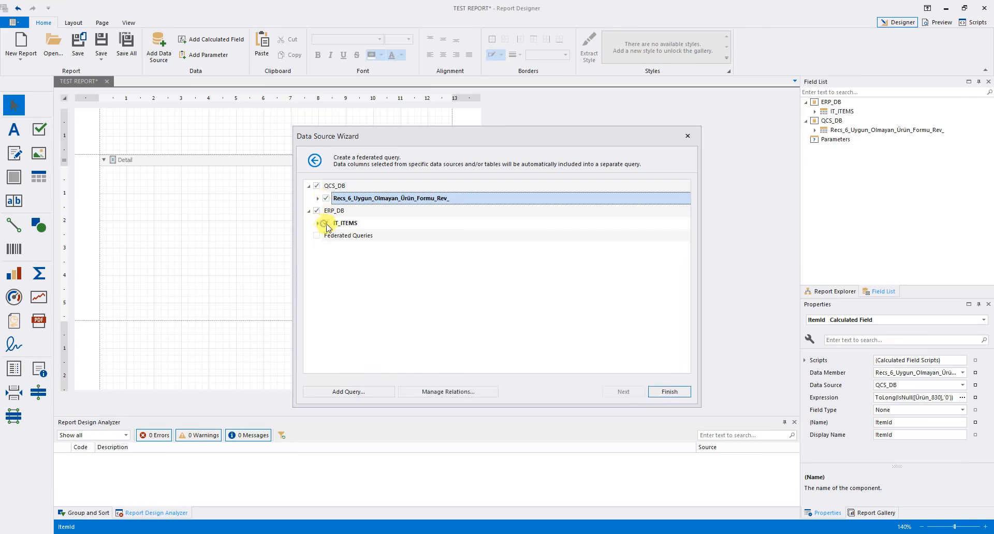
- Examine the fields available for relating both tables in the enlarged master-detail relation editor, and close it without changes
{"action": "left_click", "coordinate": [435, 393]}
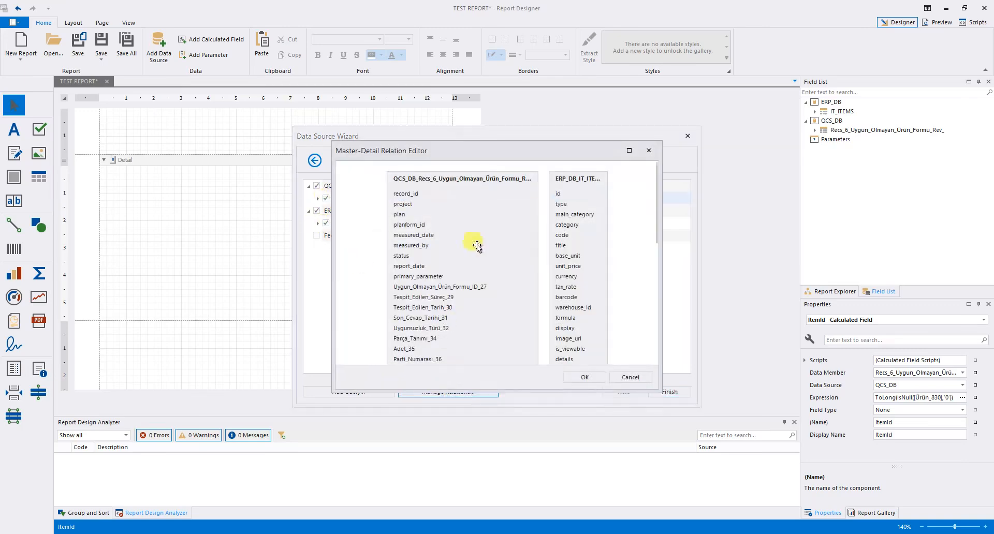
{"action": "left_click", "coordinate": [629, 150]}
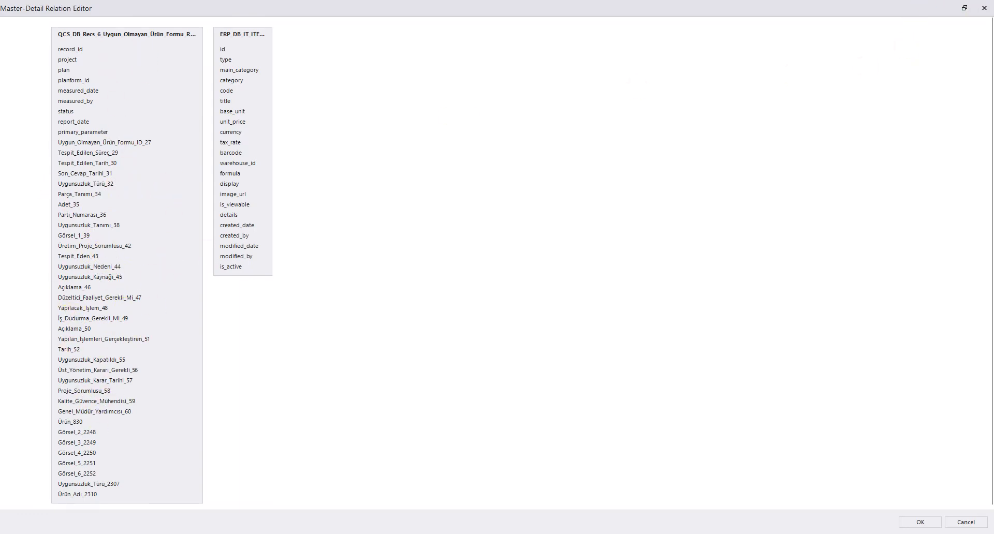
{"action": "left_click", "coordinate": [985, 9]}
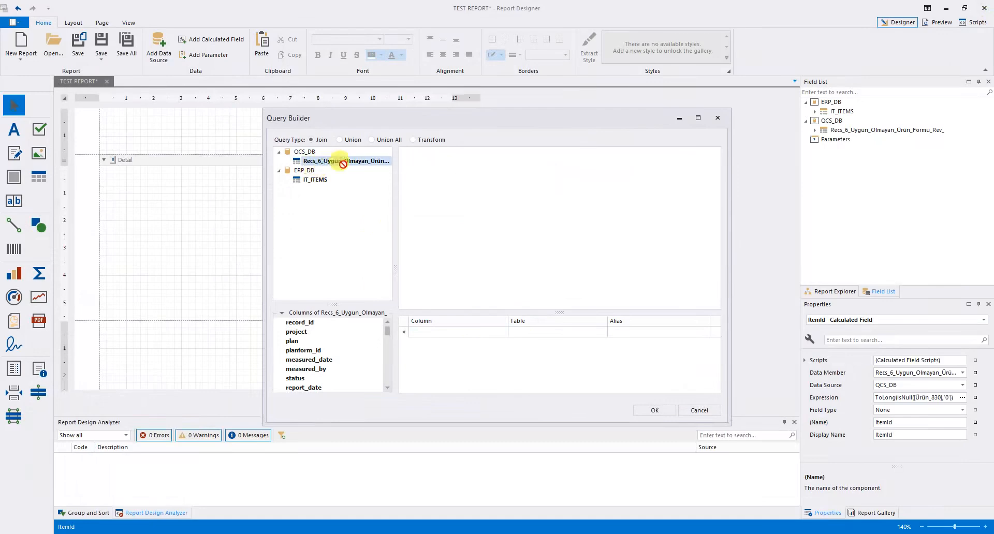
- Add Recs_6_Uygun_Olmayan_Ürün_Formu_Rev_ and IT_ITEMS to the federated query, matching IT_ITEMS id with the form table's Ürün_830
{"action": "left_click_drag", "start_coordinate": [337, 167], "coordinate": [467, 181]}
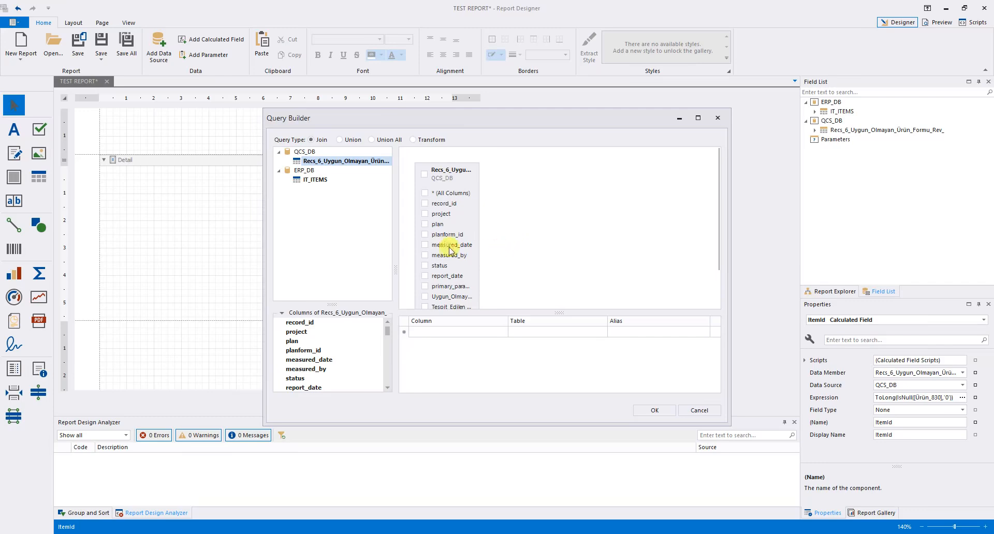
{"action": "left_click_drag", "start_coordinate": [319, 182], "coordinate": [541, 190]}
{"action": "left_click", "coordinate": [421, 239]}
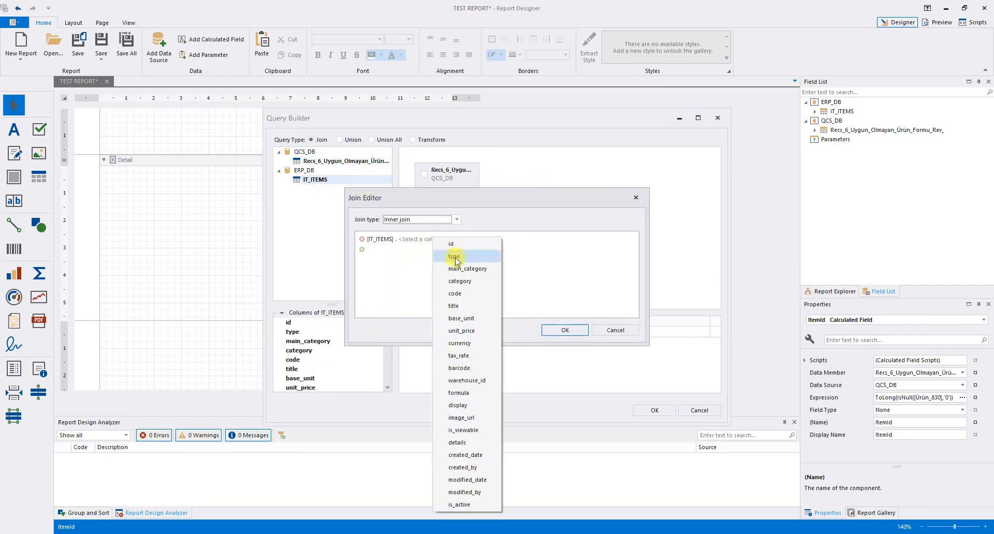
{"action": "left_click", "coordinate": [454, 245]}
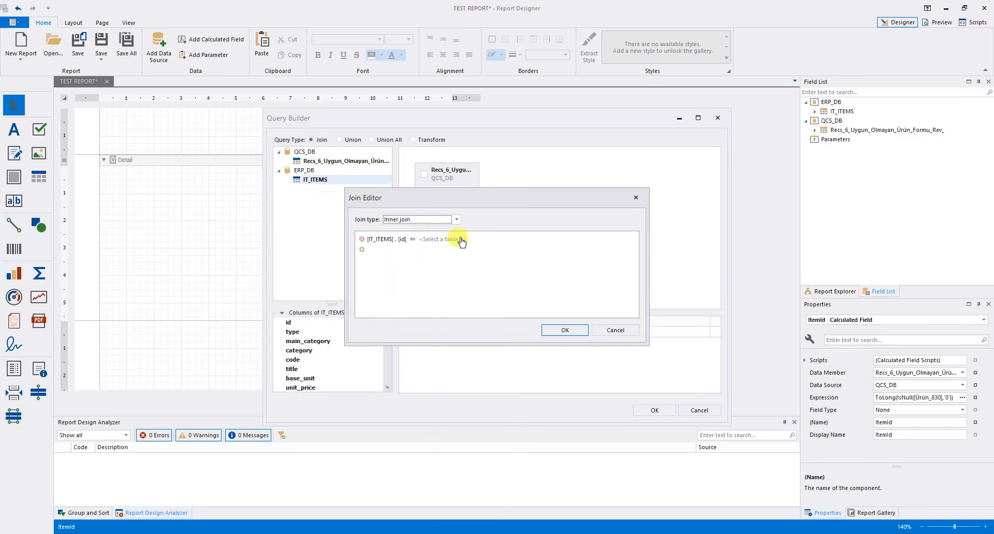
{"action": "left_click", "coordinate": [453, 240]}
{"action": "left_click", "coordinate": [505, 246]}
{"action": "left_click", "coordinate": [579, 242]}
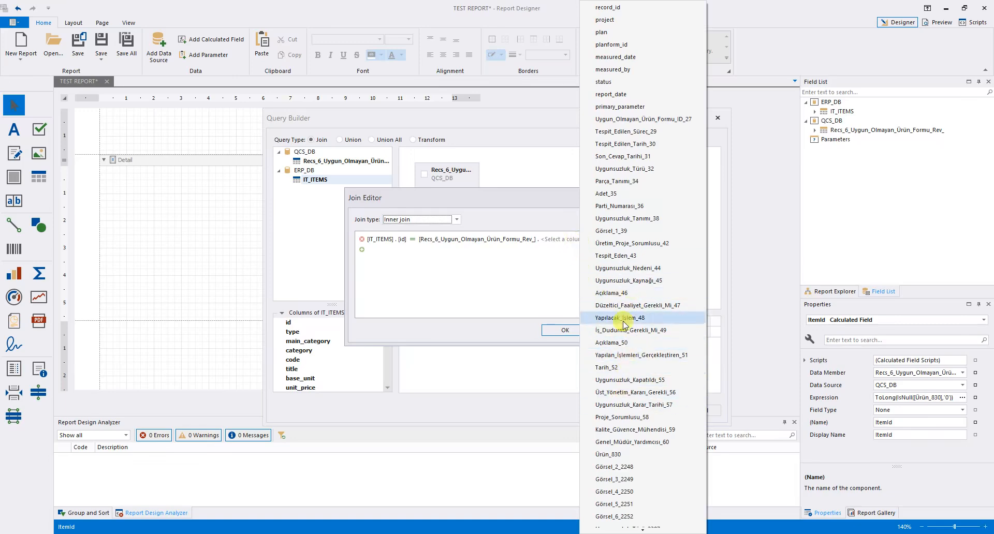
{"action": "left_click", "coordinate": [616, 454]}
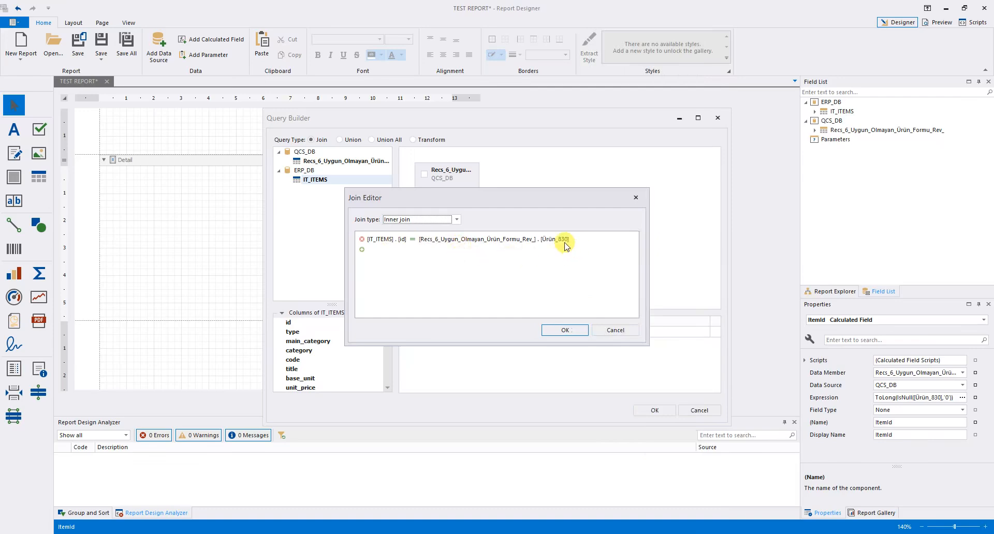
- Set the join type between both tables to Left outer join and apply the join
{"action": "left_click", "coordinate": [428, 220]}
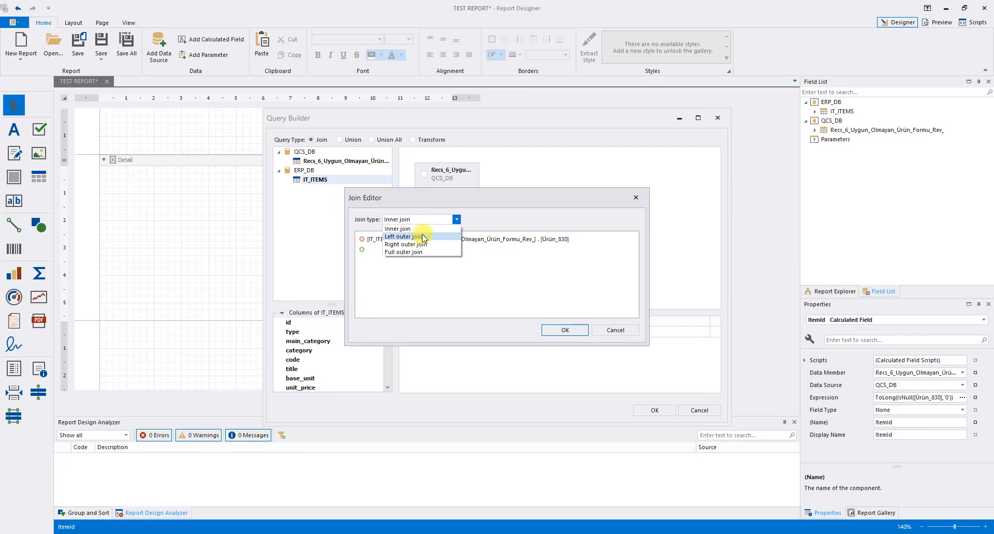
{"action": "left_click", "coordinate": [404, 236]}
{"action": "left_click", "coordinate": [565, 329]}
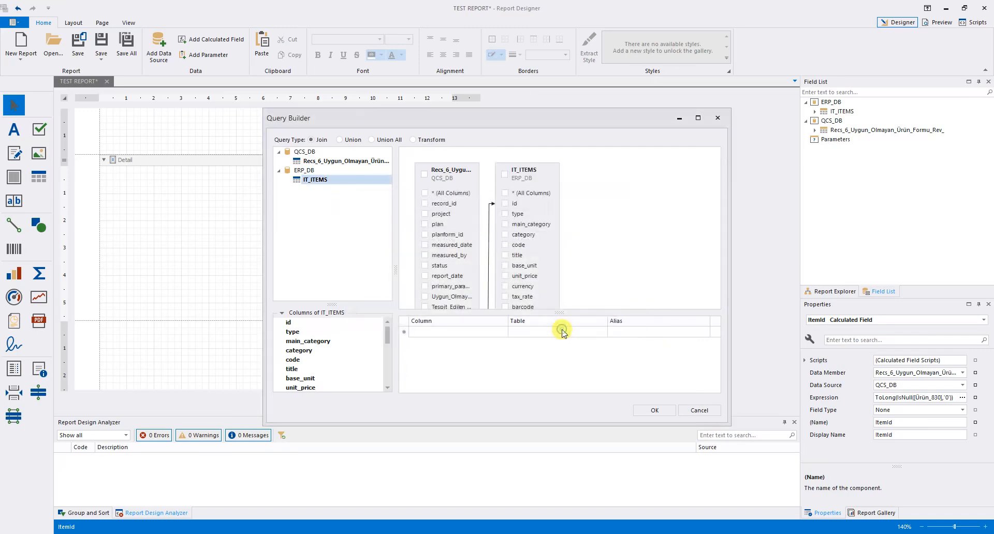
- Include all form table columns plus code and title from IT_ITEMS in the enlarged query builder, and finish the data source
{"action": "left_click_drag", "start_coordinate": [502, 119], "coordinate": [446, 42]}
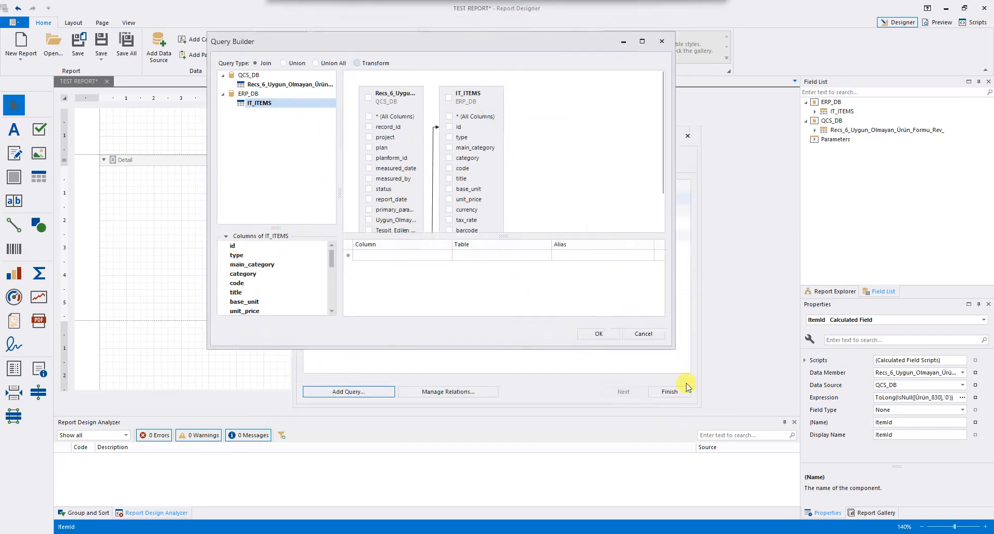
{"action": "left_click_drag", "start_coordinate": [676, 352], "coordinate": [903, 502]}
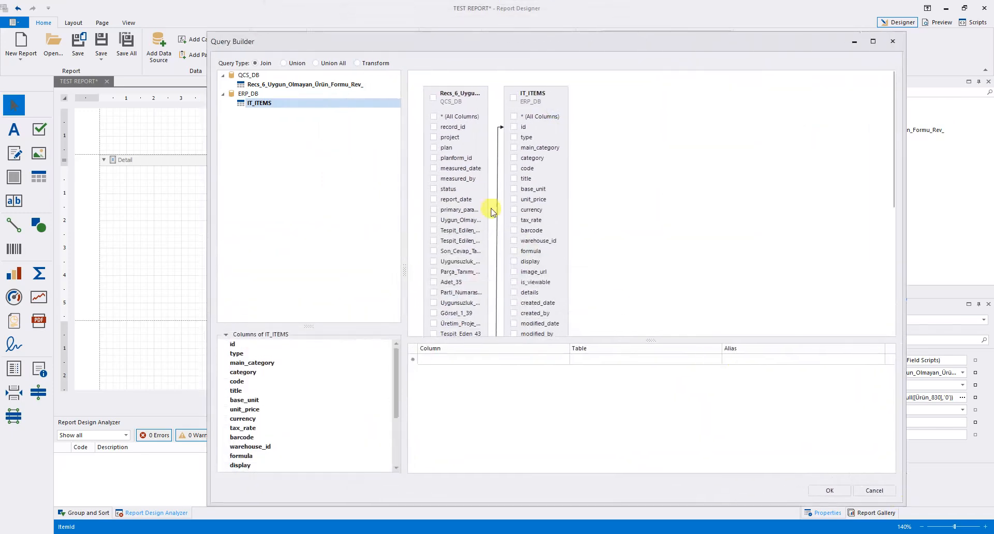
{"action": "left_click_drag", "start_coordinate": [632, 339], "coordinate": [639, 421]}
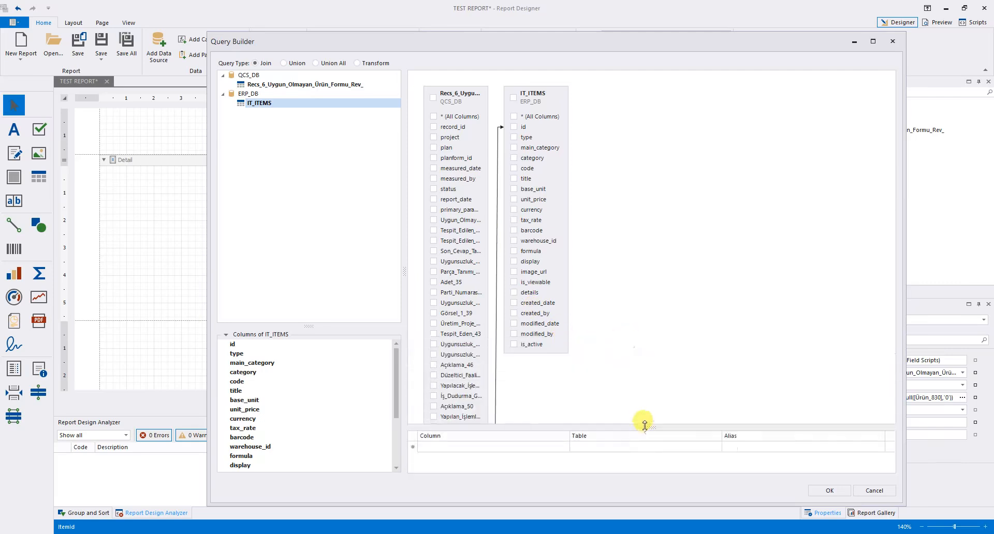
{"action": "left_click", "coordinate": [432, 97]}
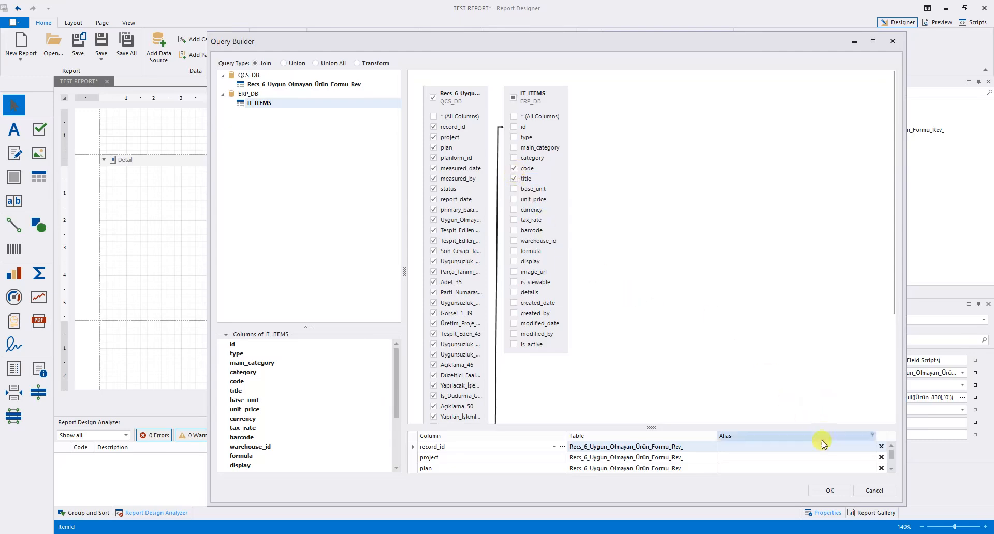
{"action": "left_click", "coordinate": [830, 491]}
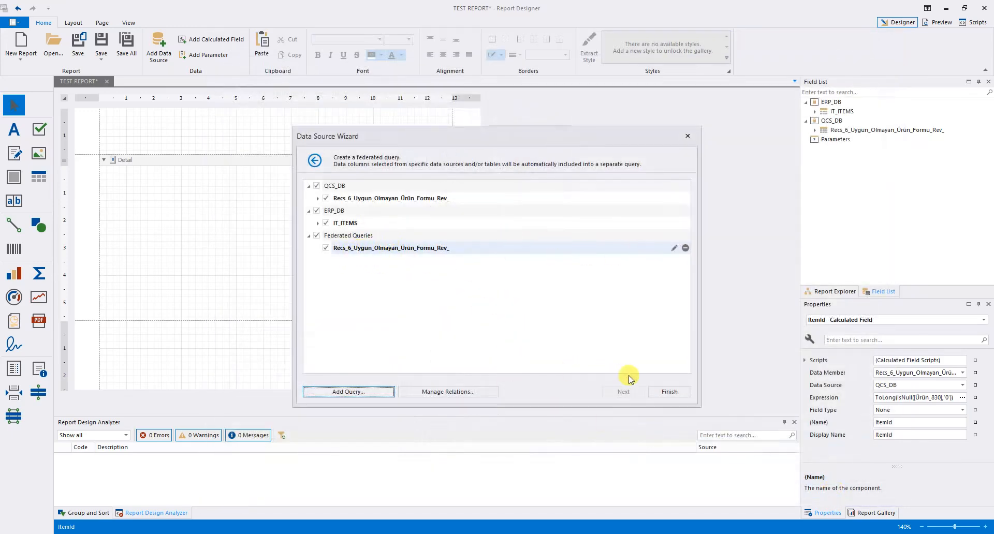
{"action": "left_click", "coordinate": [676, 397]}
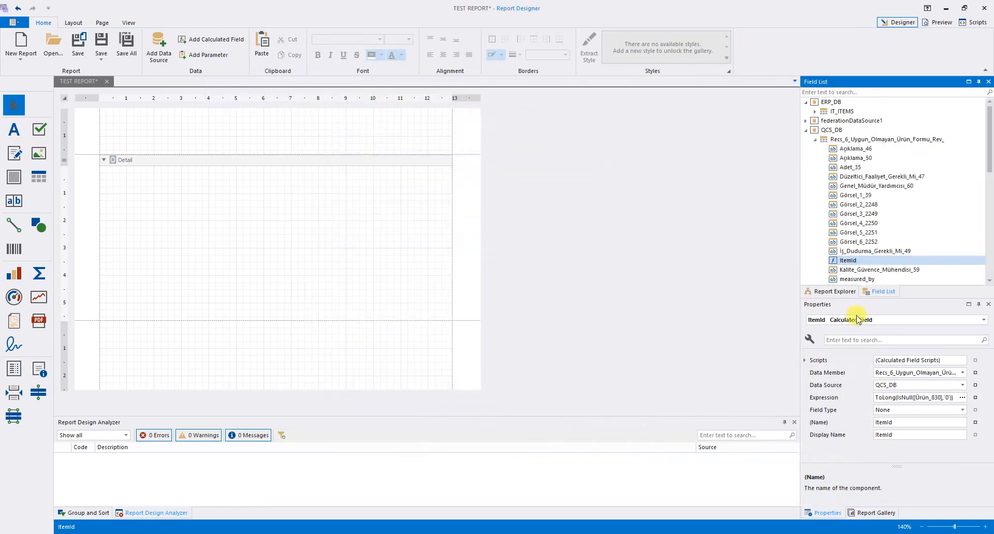
- Examine the fields of the QCS_DB form table and the joined query within federationDataSource1, including the title field
{"action": "left_click", "coordinate": [805, 130]}
{"action": "left_click", "coordinate": [805, 102]}
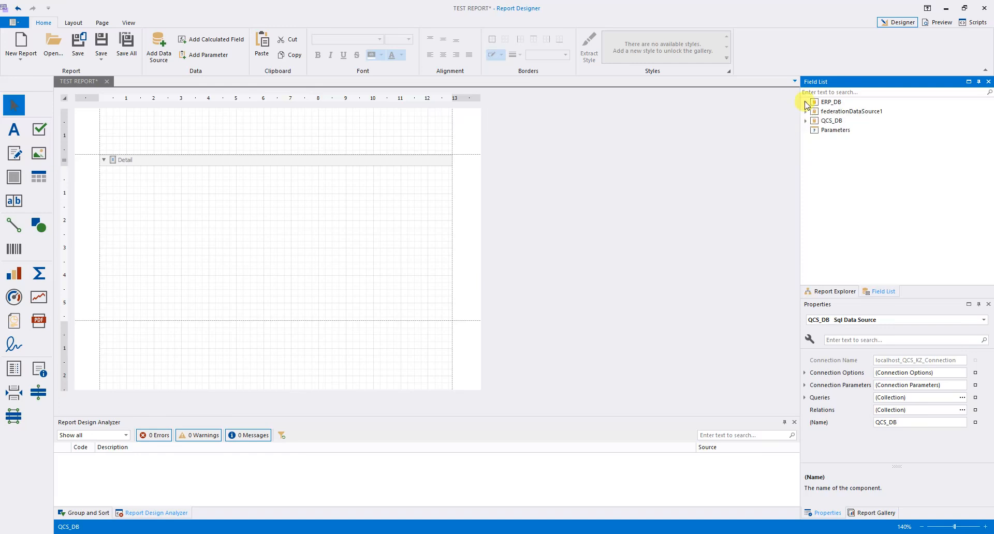
{"action": "left_click", "coordinate": [806, 111]}
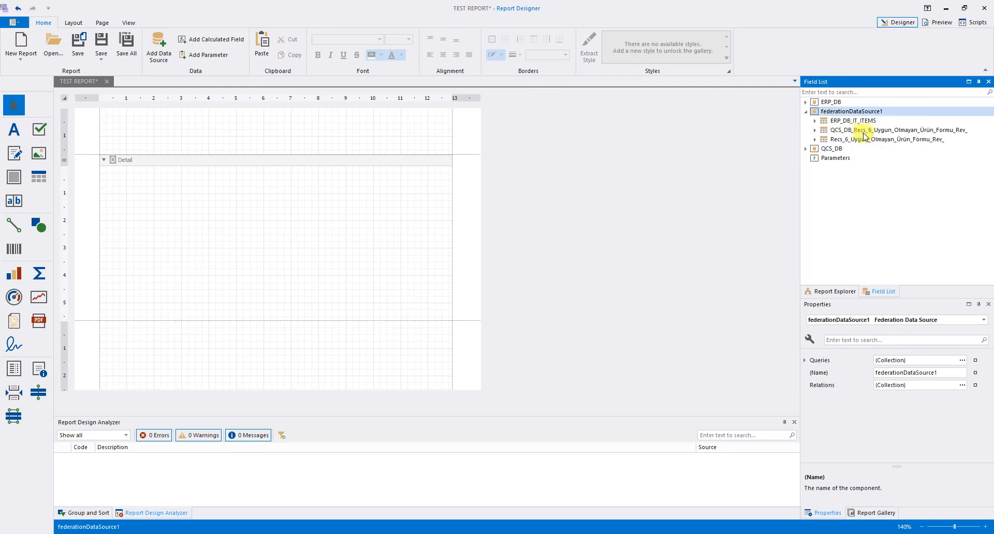
{"action": "left_click", "coordinate": [815, 133]}
{"action": "scroll", "coordinate": [898, 196], "scroll_direction": "down", "scroll_amount": 8}
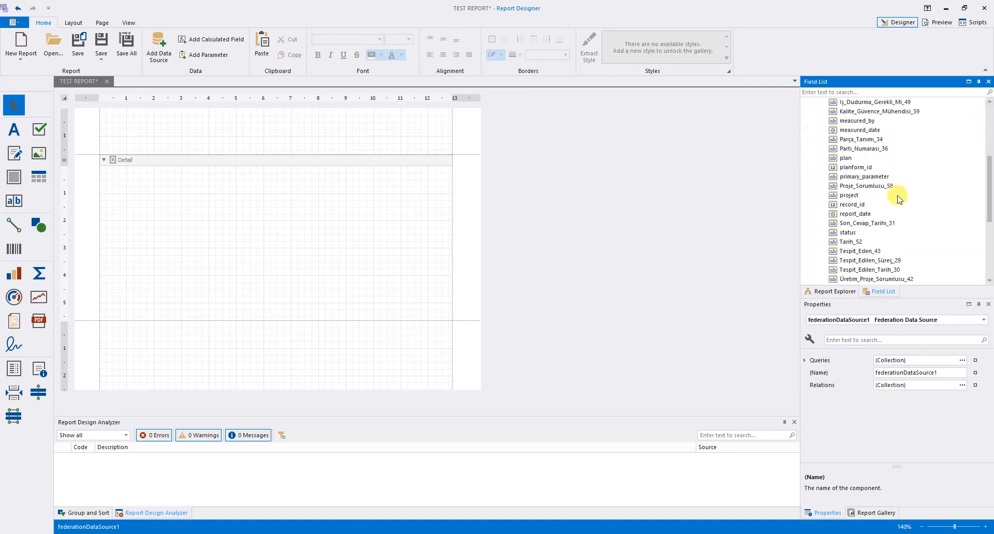
{"action": "scroll", "coordinate": [898, 198], "scroll_direction": "down", "scroll_amount": 6}
{"action": "scroll", "coordinate": [898, 198], "scroll_direction": "up", "scroll_amount": 4}
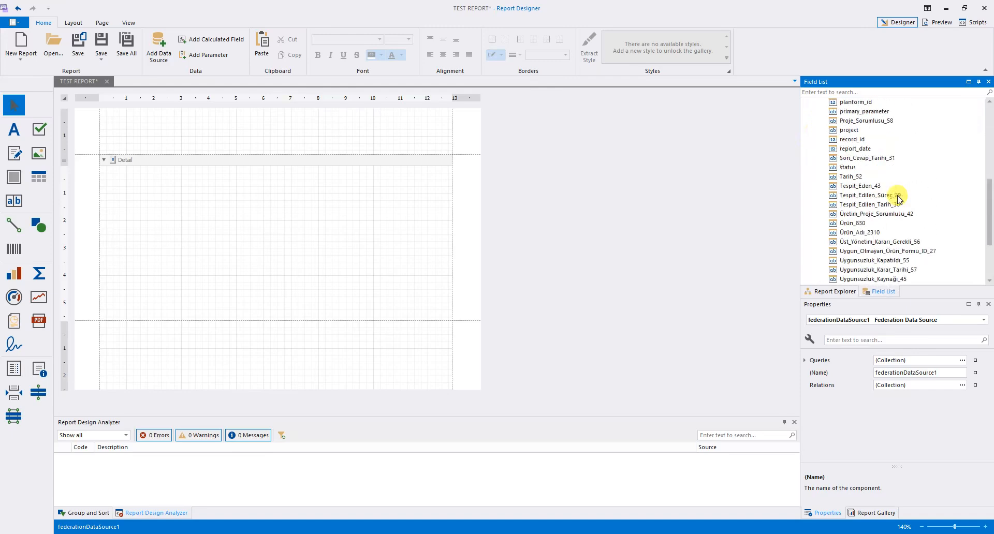
{"action": "scroll", "coordinate": [898, 199], "scroll_direction": "up", "scroll_amount": 10}
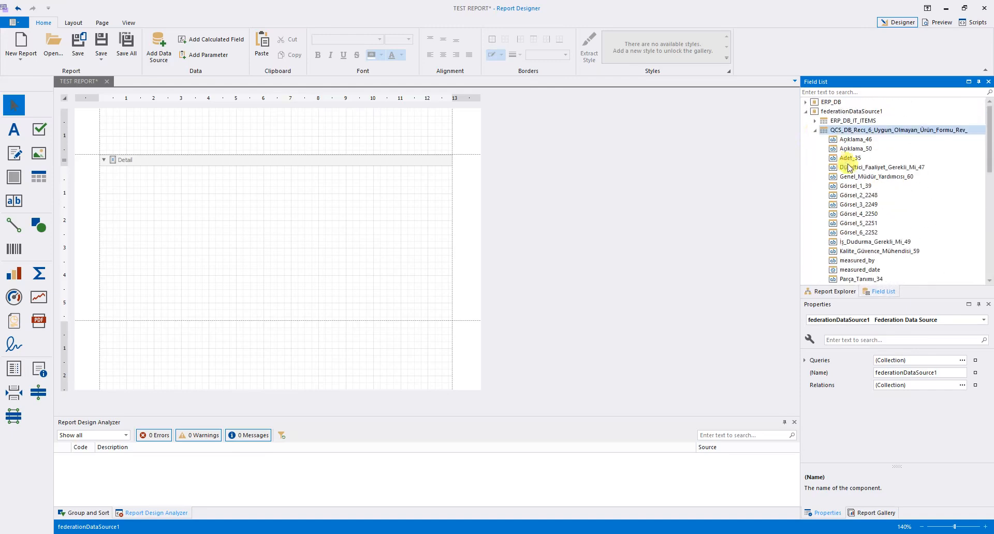
{"action": "left_click", "coordinate": [815, 130]}
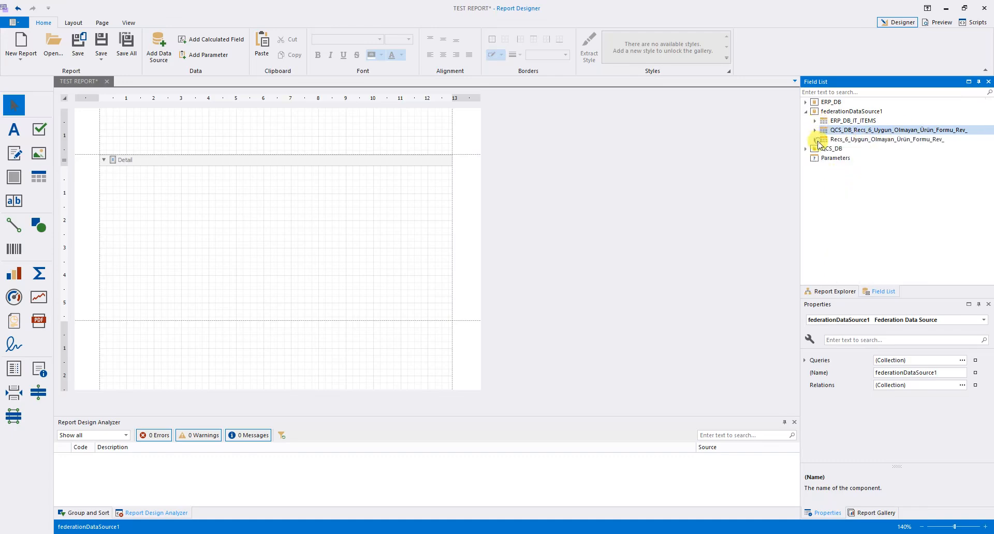
{"action": "left_click", "coordinate": [817, 140]}
{"action": "scroll", "coordinate": [845, 197], "scroll_direction": "down", "scroll_amount": 8}
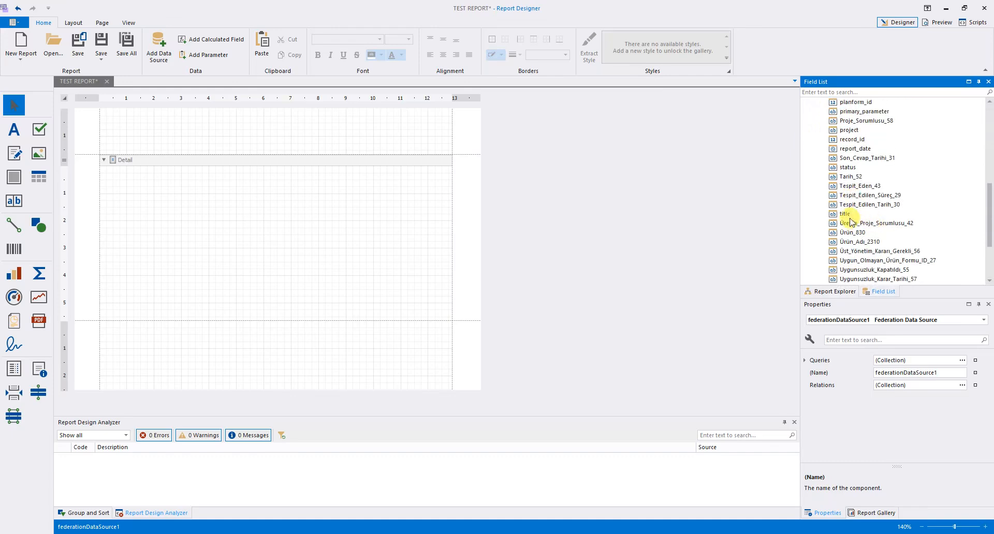
{"action": "left_click", "coordinate": [851, 216]}
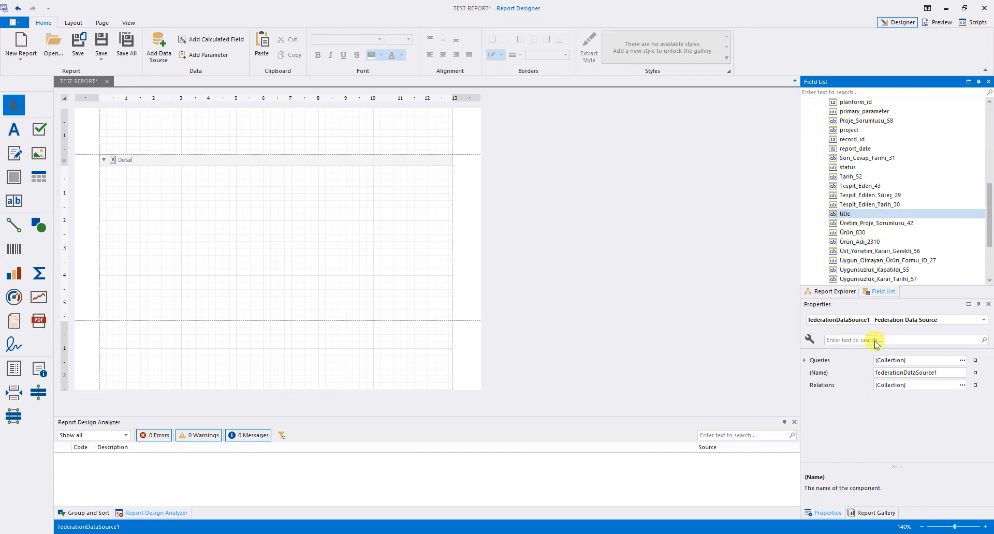
- Assign federationDataSource1 as the report's data source
{"action": "left_click", "coordinate": [65, 98]}
{"action": "left_click", "coordinate": [200, 169]}
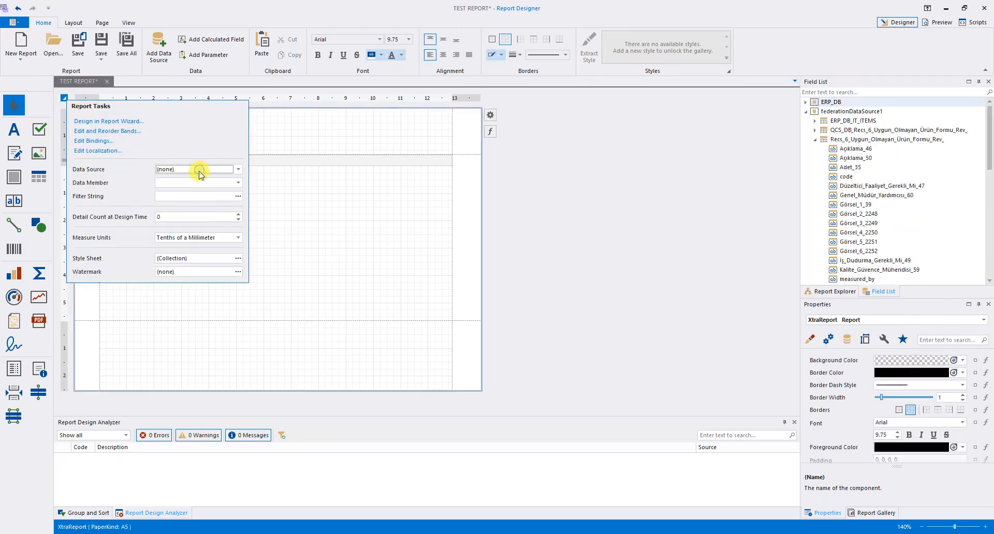
{"action": "left_click", "coordinate": [235, 171]}
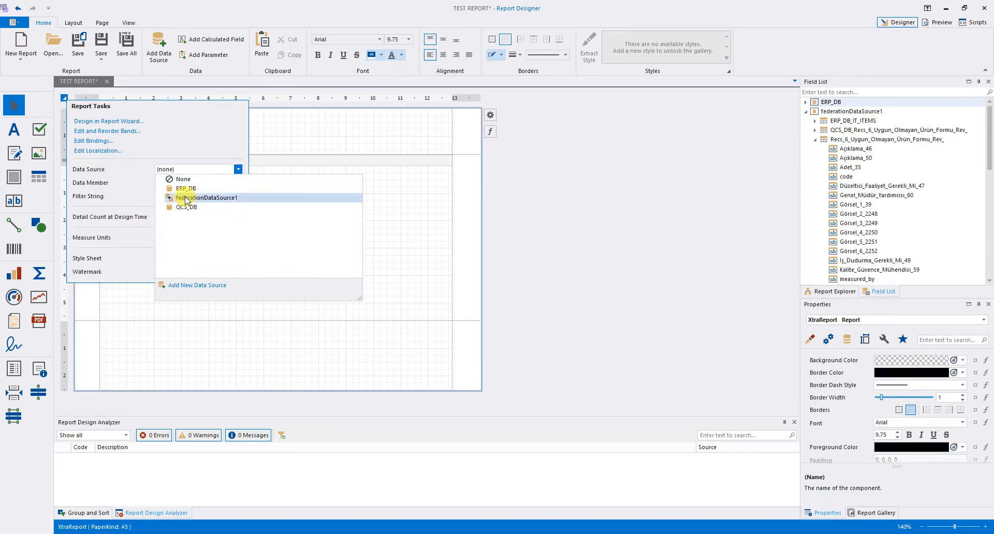
{"action": "left_click", "coordinate": [194, 208]}
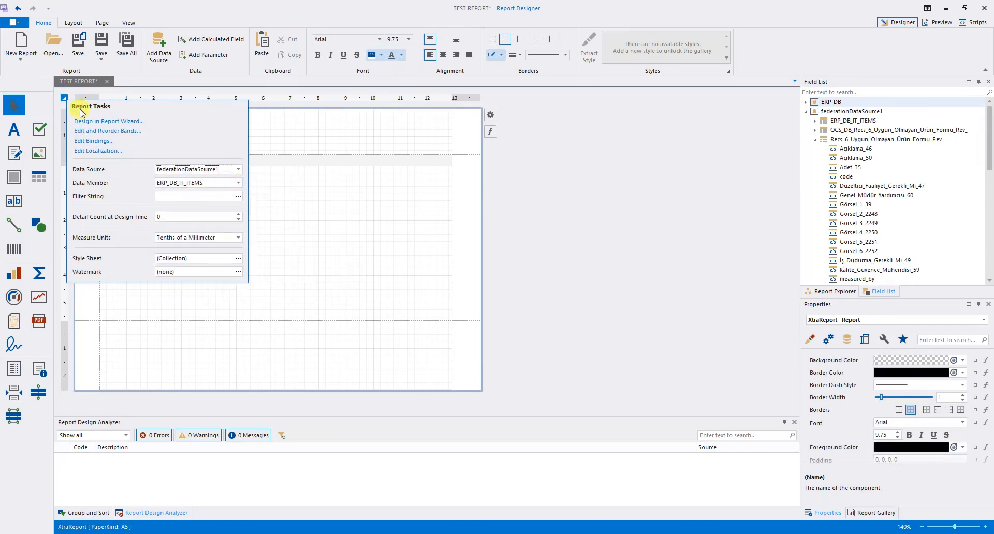
{"action": "left_click", "coordinate": [334, 195]}
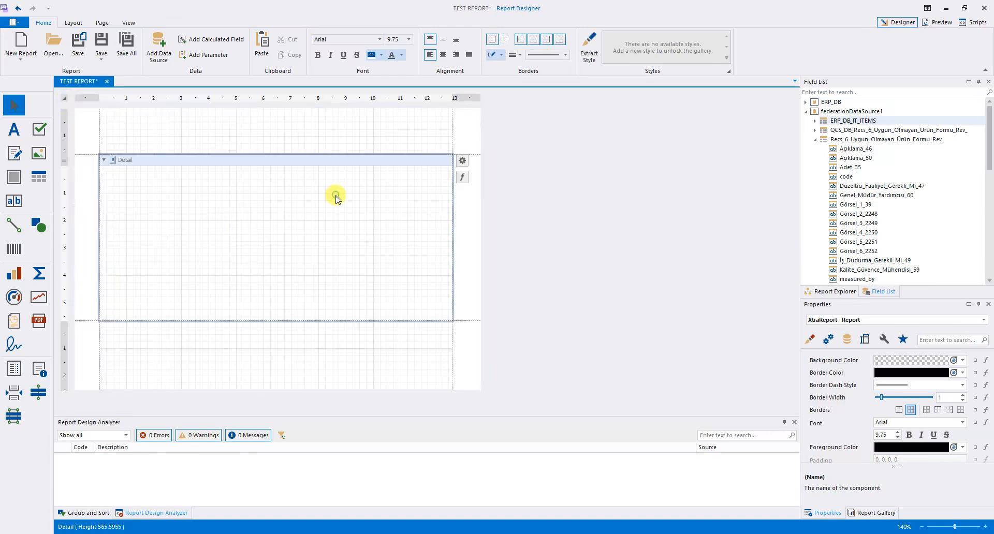
- Place the title field from ERP_DB_IT_ITEMS in the Detail band, near its upper edge
{"action": "scroll", "coordinate": [871, 231], "scroll_direction": "down", "scroll_amount": 2}
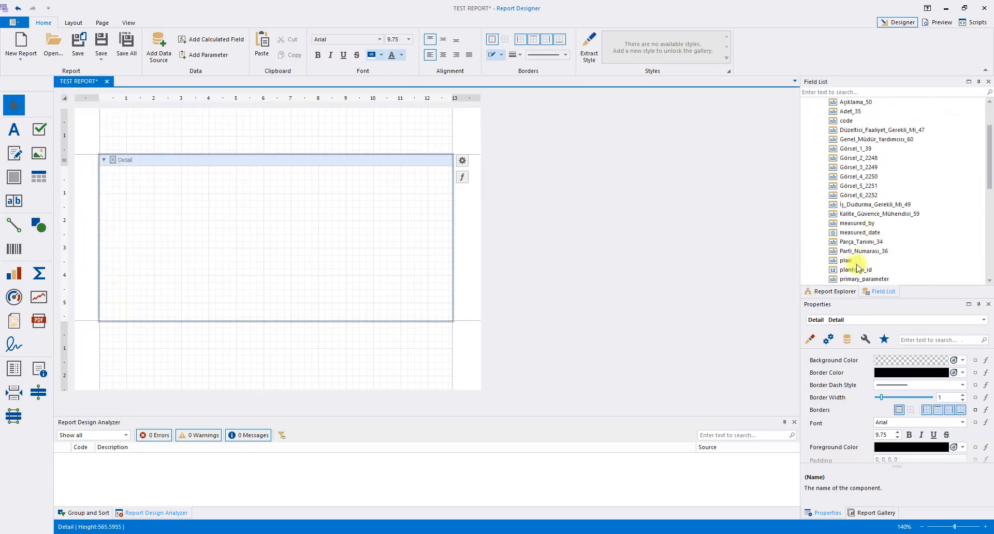
{"action": "scroll", "coordinate": [855, 253], "scroll_direction": "up", "scroll_amount": 2}
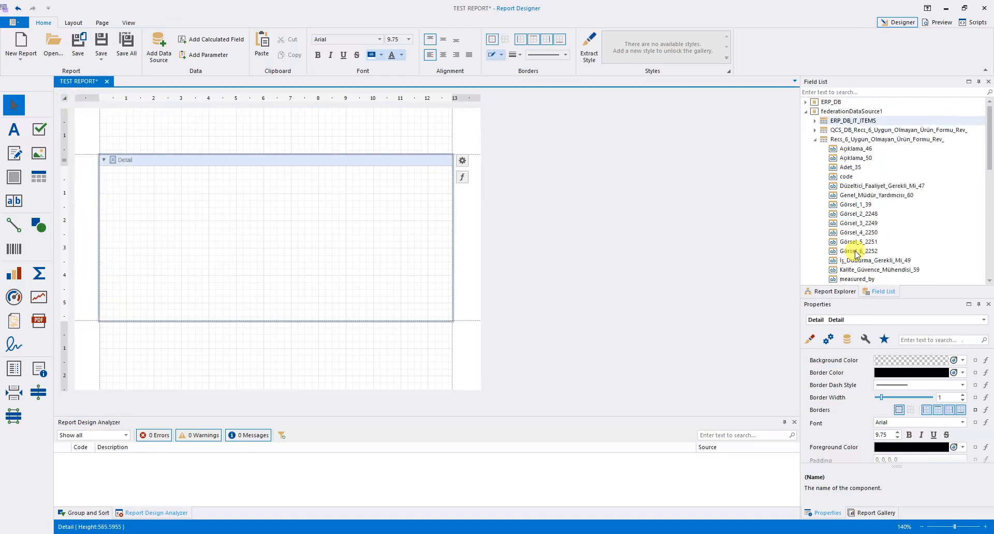
{"action": "left_click", "coordinate": [815, 139]}
{"action": "left_click", "coordinate": [815, 121]}
{"action": "scroll", "coordinate": [887, 178], "scroll_direction": "down", "scroll_amount": 2}
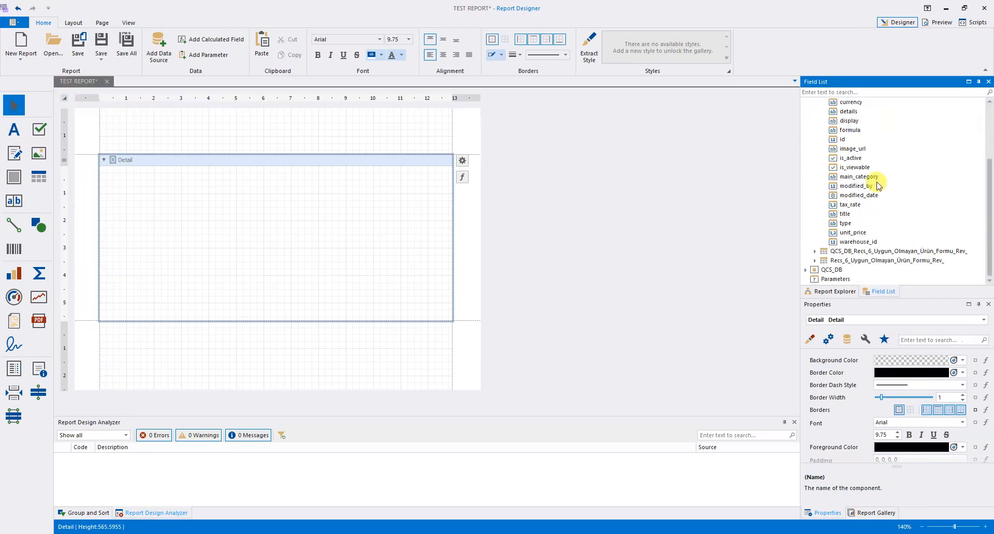
{"action": "scroll", "coordinate": [878, 186], "scroll_direction": "up", "scroll_amount": 1}
{"action": "scroll", "coordinate": [878, 187], "scroll_direction": "up", "scroll_amount": 1}
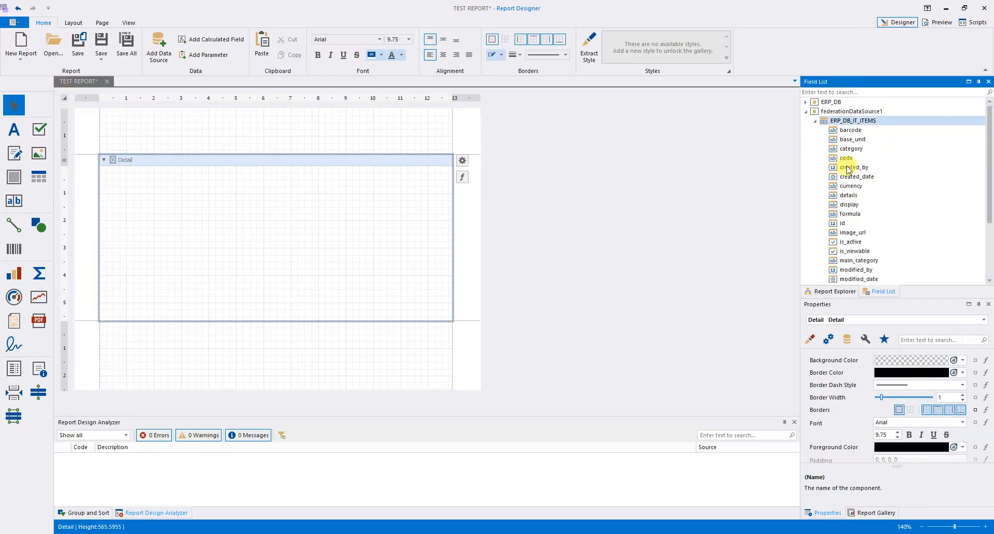
{"action": "left_click", "coordinate": [815, 123]}
{"action": "left_click", "coordinate": [815, 122]}
{"action": "scroll", "coordinate": [863, 213], "scroll_direction": "down", "scroll_amount": 2}
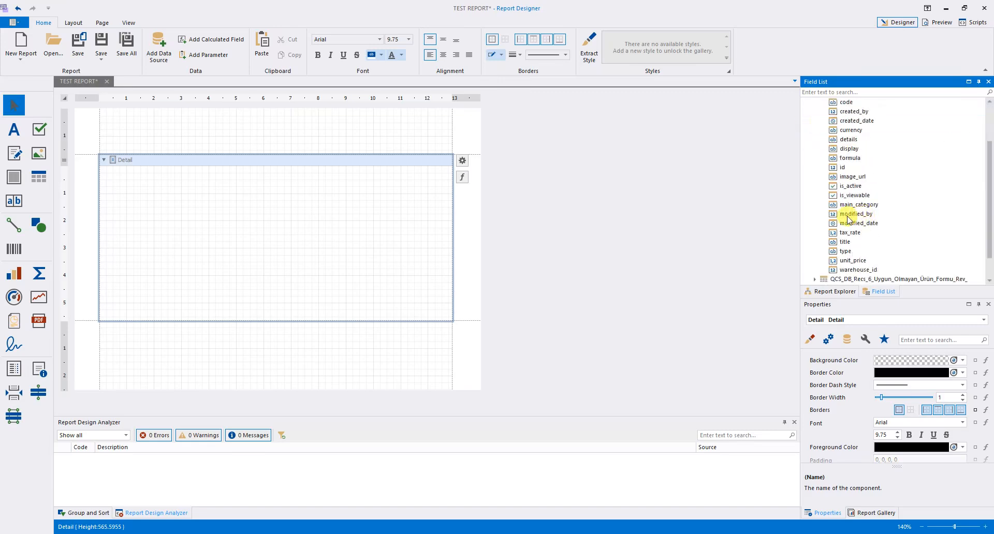
{"action": "left_click_drag", "start_coordinate": [844, 241], "coordinate": [195, 192]}
- Preview the report's output, return to the design, and delete the title label from the Detail band
{"action": "left_click", "coordinate": [941, 24]}
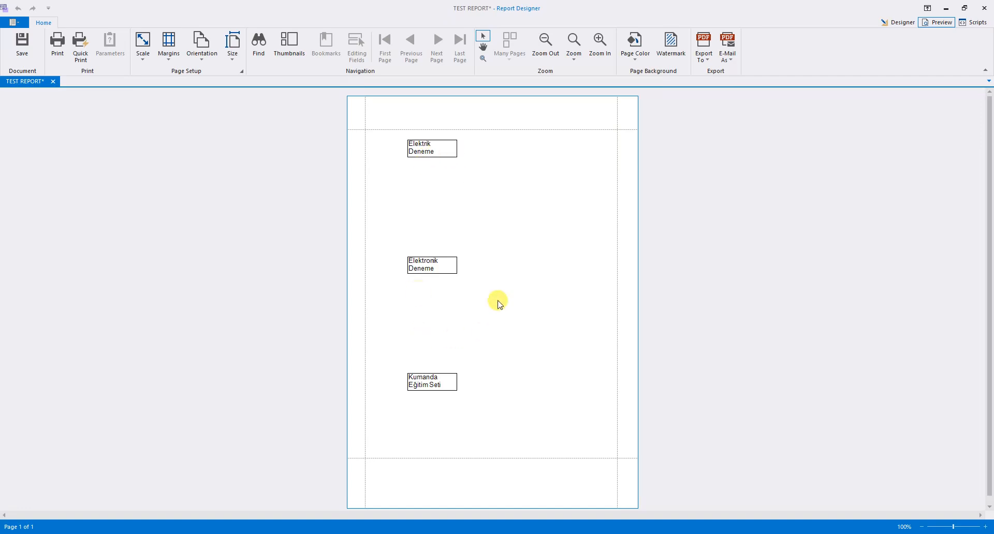
{"action": "scroll", "coordinate": [500, 292], "scroll_direction": "down", "scroll_amount": 1}
{"action": "left_click", "coordinate": [904, 22]}
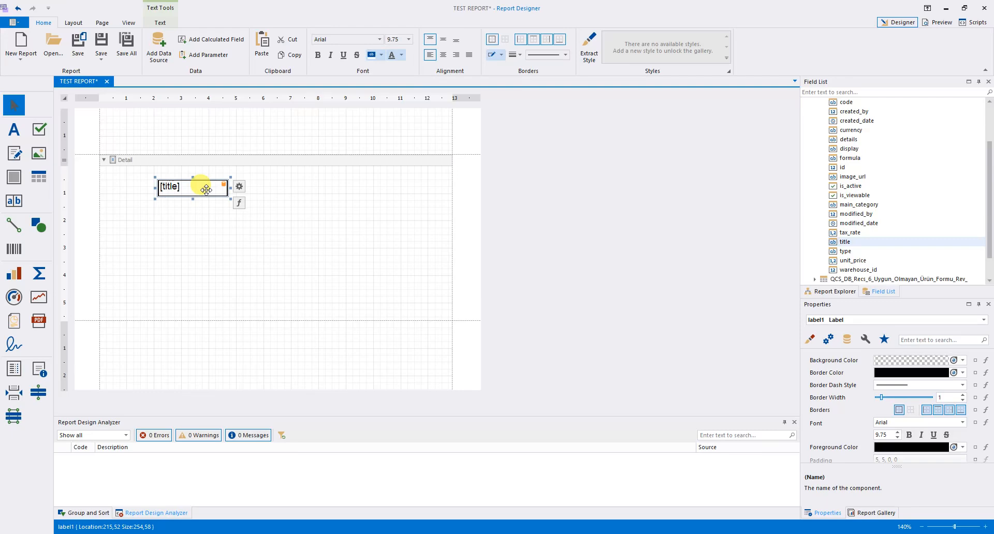
{"action": "key", "text": "Delete"}
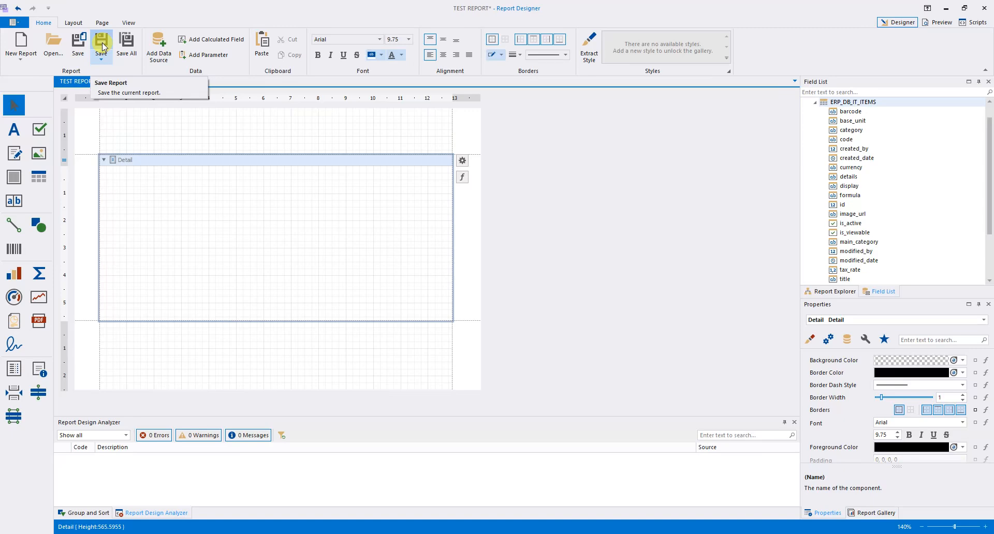
- Close the report designer, answer the closing prompt, and return to the Reports list of Quality Control System
{"action": "left_click", "coordinate": [983, 8]}
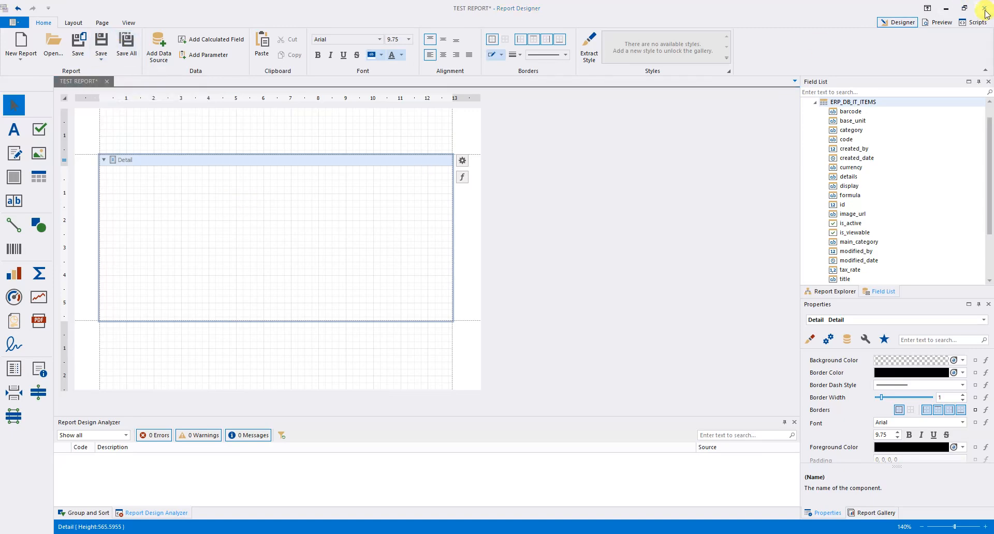
{"action": "left_click", "coordinate": [496, 295]}
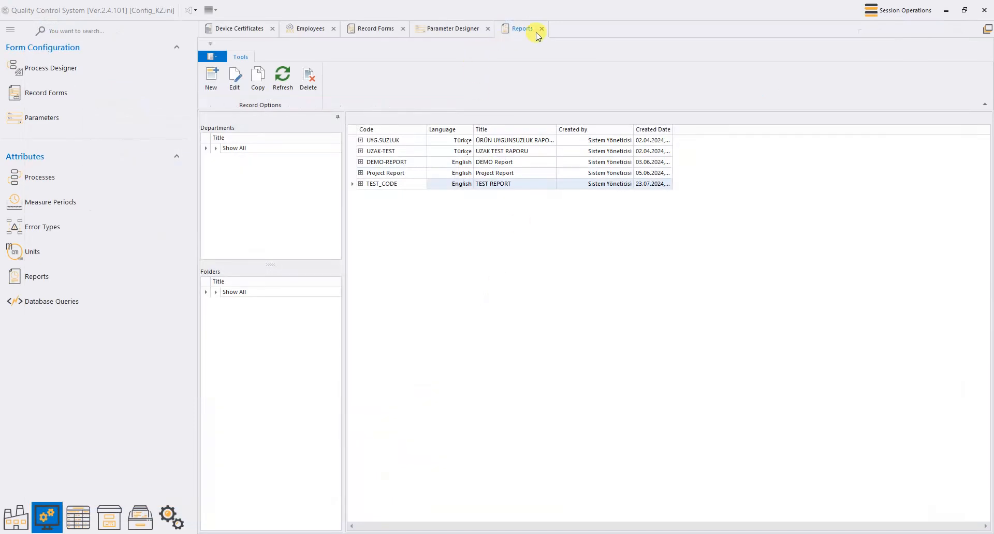
- Open the UYG.SUZLUK report, ÜRÜN UYGUNSUZLUK RAPORU, from the Reports list in the report designer
{"action": "left_click", "coordinate": [509, 142]}
{"action": "right_click", "coordinate": [508, 143]}
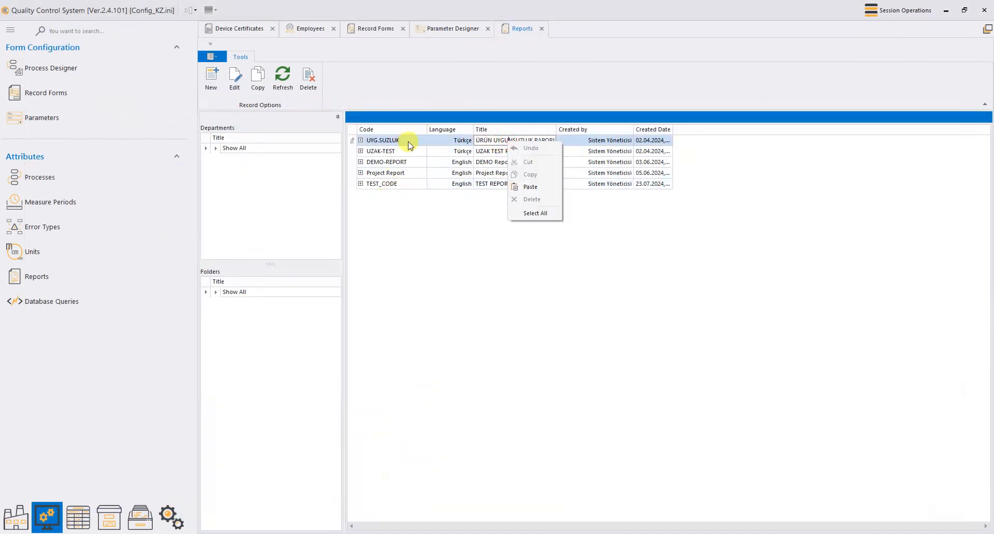
{"action": "right_click", "coordinate": [408, 142]}
{"action": "left_click", "coordinate": [433, 161]}
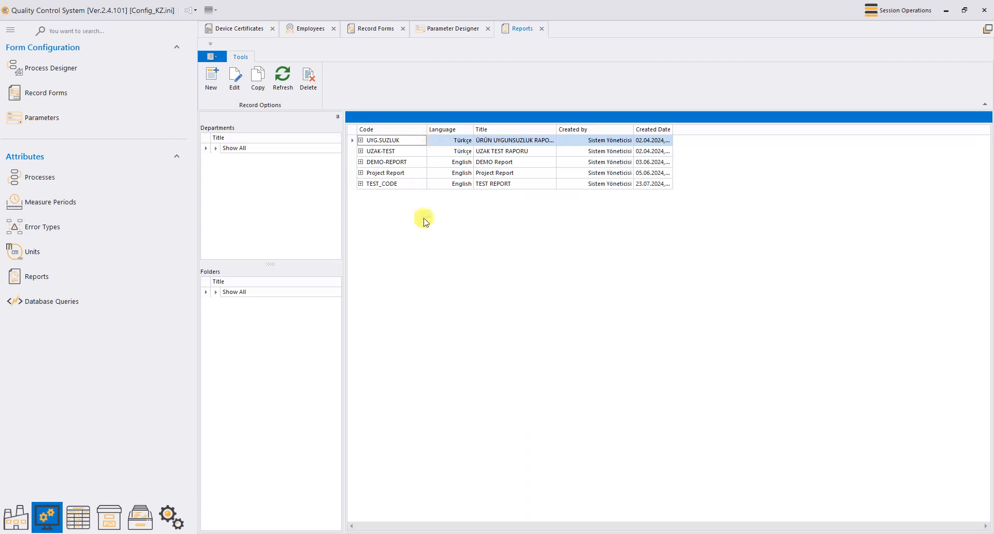
{"action": "mouse_move", "coordinate": [462, 533]}
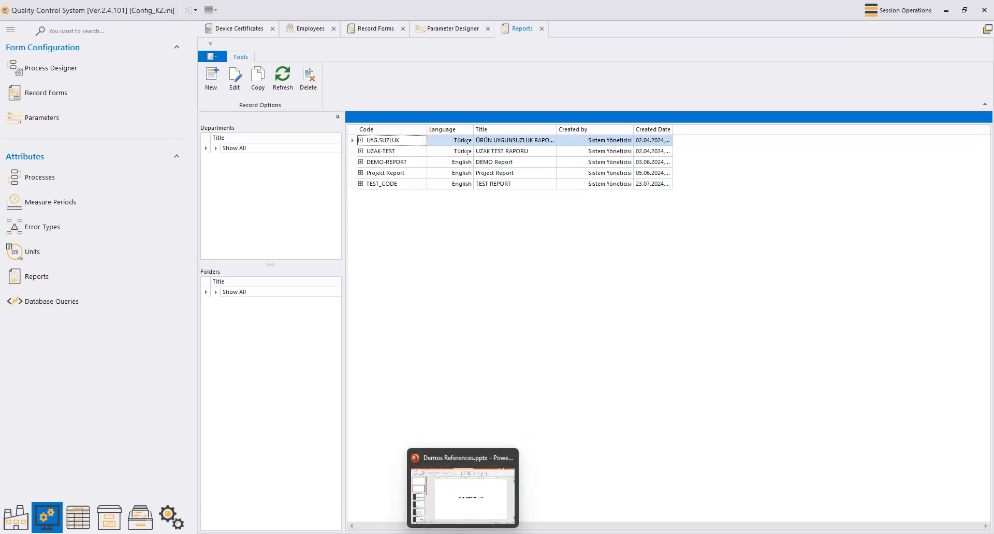
{"action": "mouse_move", "coordinate": [645, 533]}
{"action": "left_click", "coordinate": [683, 498]}
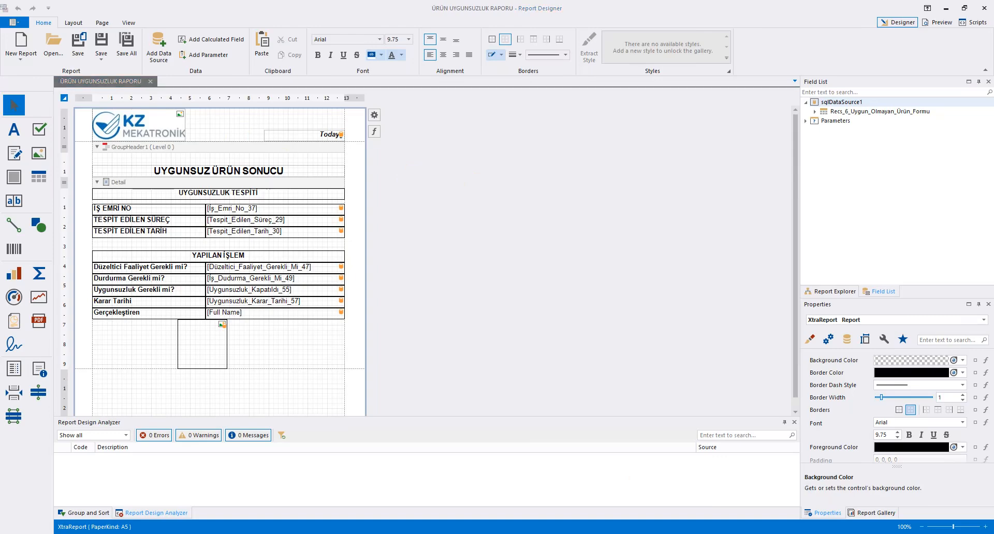
- Switch to the web application in the browser and examine the record list of Uygun Olmayan Ürün Formu
{"action": "key", "text": "alt+Tab"}
{"action": "left_click_drag", "start_coordinate": [320, 7], "coordinate": [340, 0]}
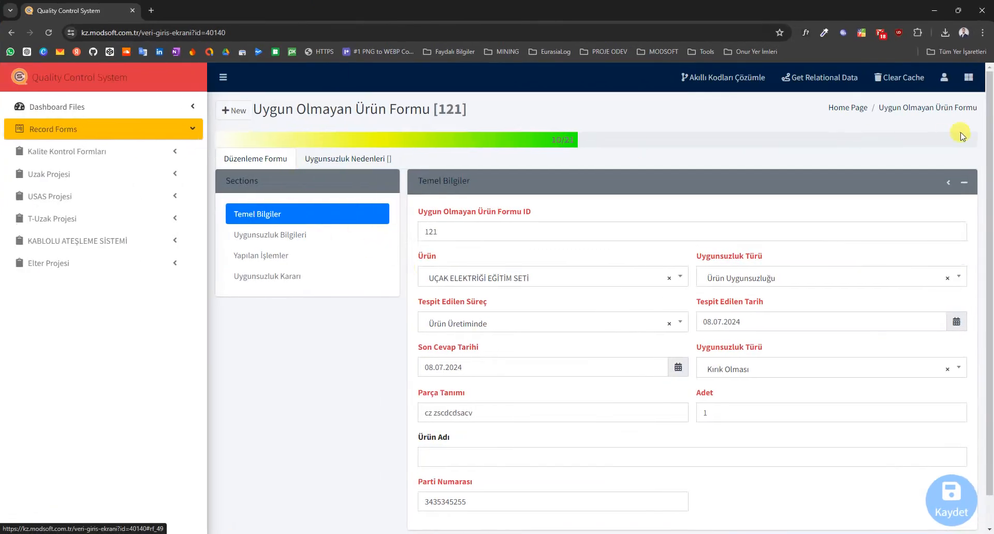
{"action": "left_click", "coordinate": [927, 108]}
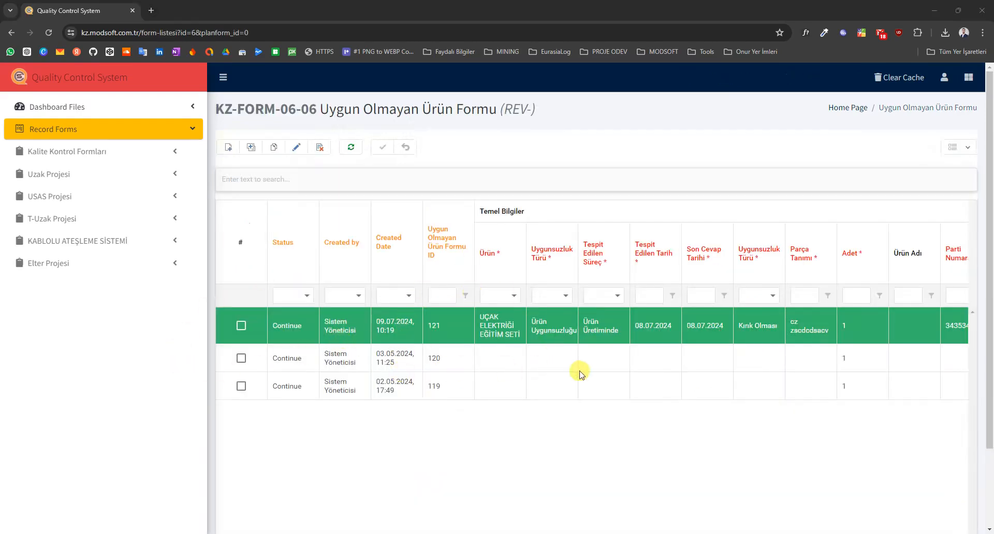
{"action": "scroll", "coordinate": [532, 373], "scroll_direction": "down", "scroll_amount": 1}
{"action": "scroll", "coordinate": [512, 414], "scroll_direction": "up", "scroll_amount": 1}
{"action": "scroll", "coordinate": [619, 468], "scroll_direction": "down", "scroll_amount": 2}
{"action": "left_click_drag", "start_coordinate": [483, 517], "coordinate": [401, 505]}
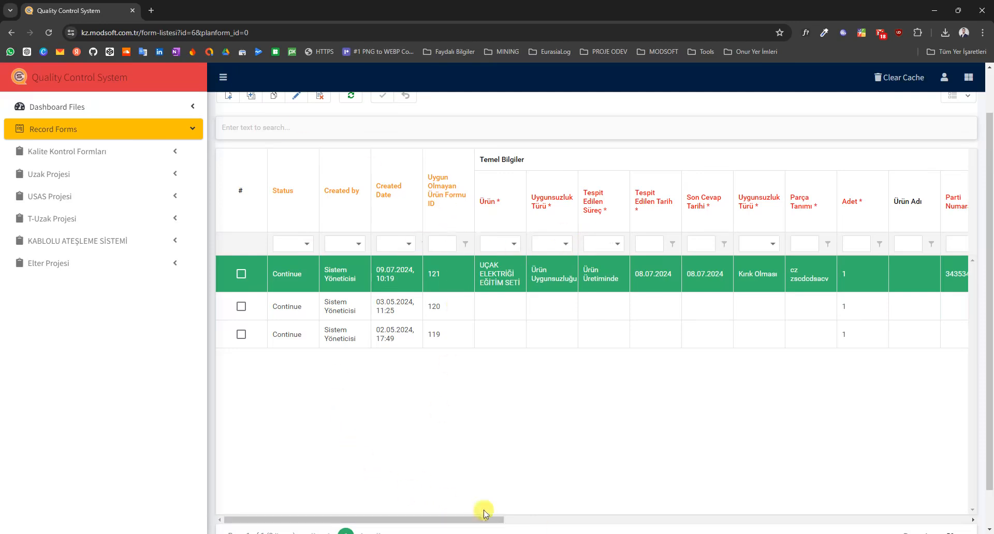
- Switch back to the Report Designer and preview ÜRÜN UYGUNSUZLUK RAPORU with Kayıt No 30138
{"action": "mouse_move", "coordinate": [576, 533]}
{"action": "left_click", "coordinate": [666, 471]}
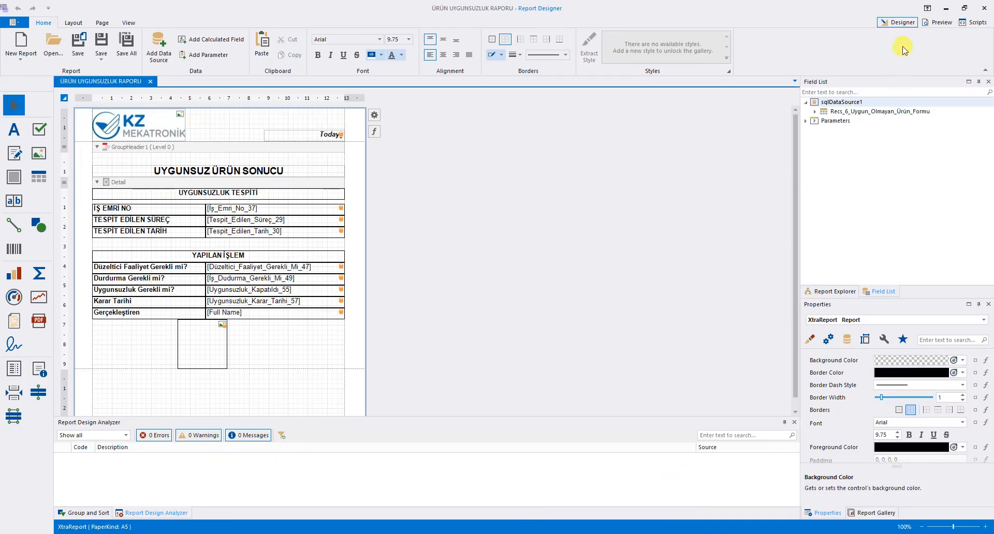
{"action": "left_click", "coordinate": [942, 22]}
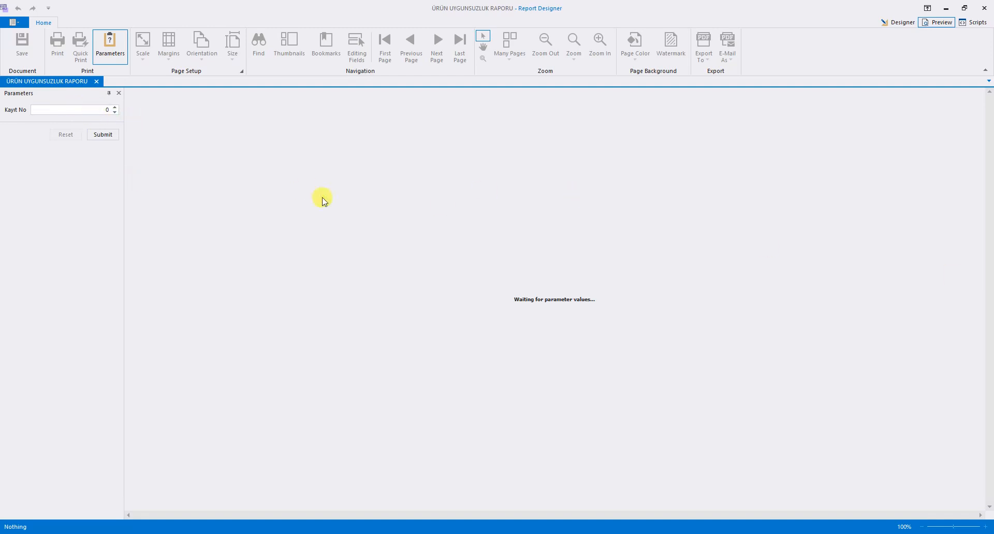
{"action": "left_click", "coordinate": [106, 135]}
{"action": "left_click", "coordinate": [86, 111]}
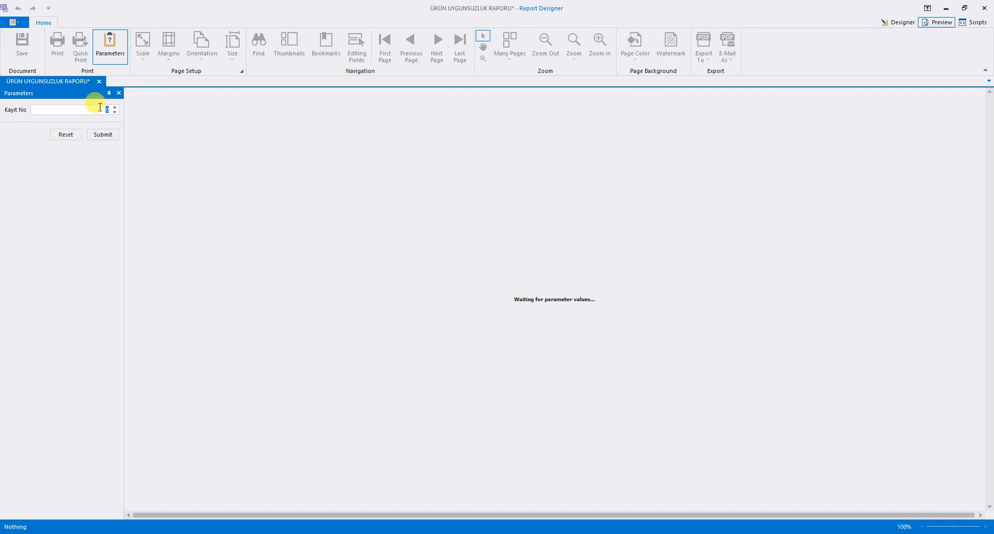
{"action": "left_click", "coordinate": [102, 135]}
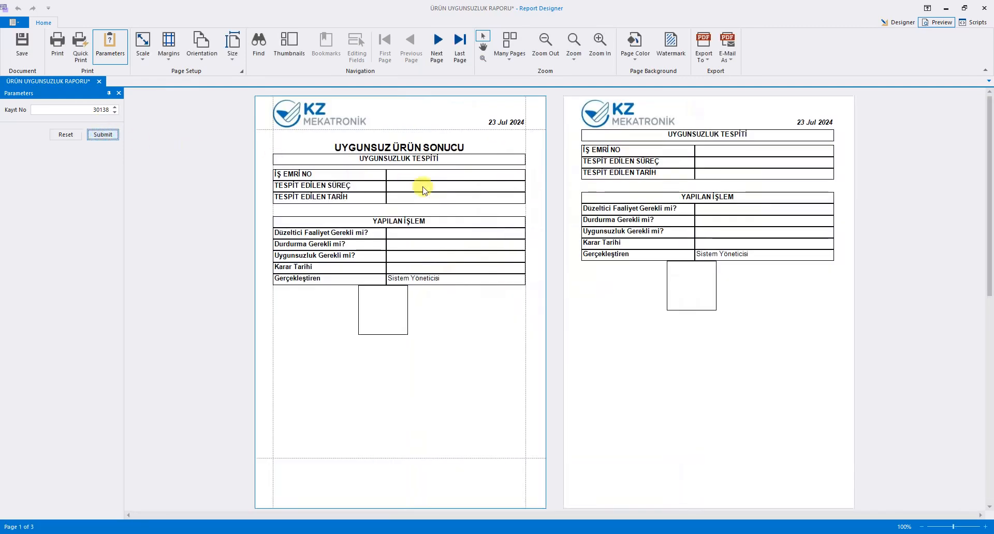
- Examine all pages of the previewed report to see which records are included, and return to the design
{"action": "scroll", "coordinate": [514, 224], "scroll_direction": "down", "scroll_amount": 5}
{"action": "scroll", "coordinate": [506, 248], "scroll_direction": "up", "scroll_amount": 4}
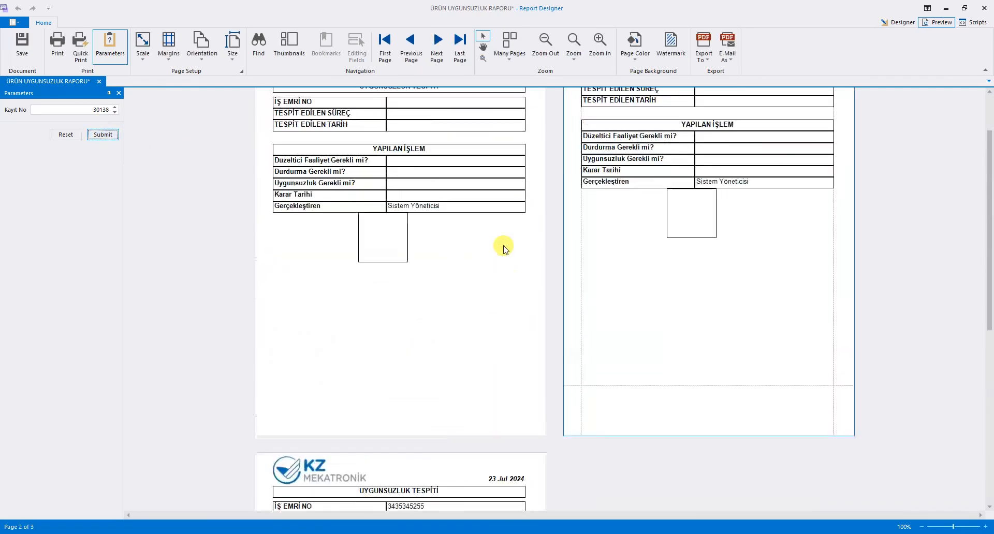
{"action": "scroll", "coordinate": [506, 248], "scroll_direction": "down", "scroll_amount": 5}
{"action": "scroll", "coordinate": [496, 249], "scroll_direction": "down", "scroll_amount": 2}
{"action": "scroll", "coordinate": [495, 249], "scroll_direction": "up", "scroll_amount": 7}
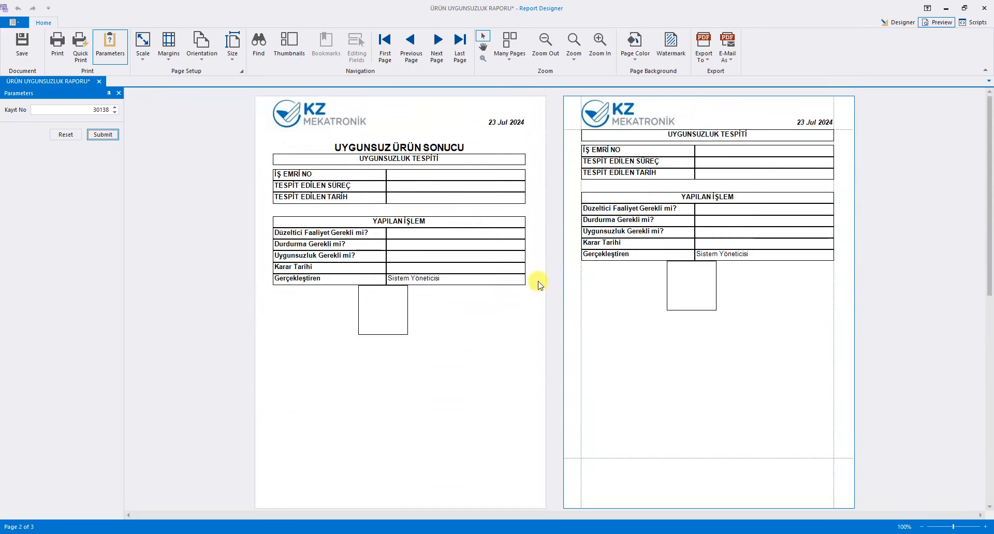
{"action": "scroll", "coordinate": [539, 285], "scroll_direction": "down", "scroll_amount": 2}
{"action": "scroll", "coordinate": [539, 286], "scroll_direction": "up", "scroll_amount": 2}
{"action": "left_click", "coordinate": [899, 23]}
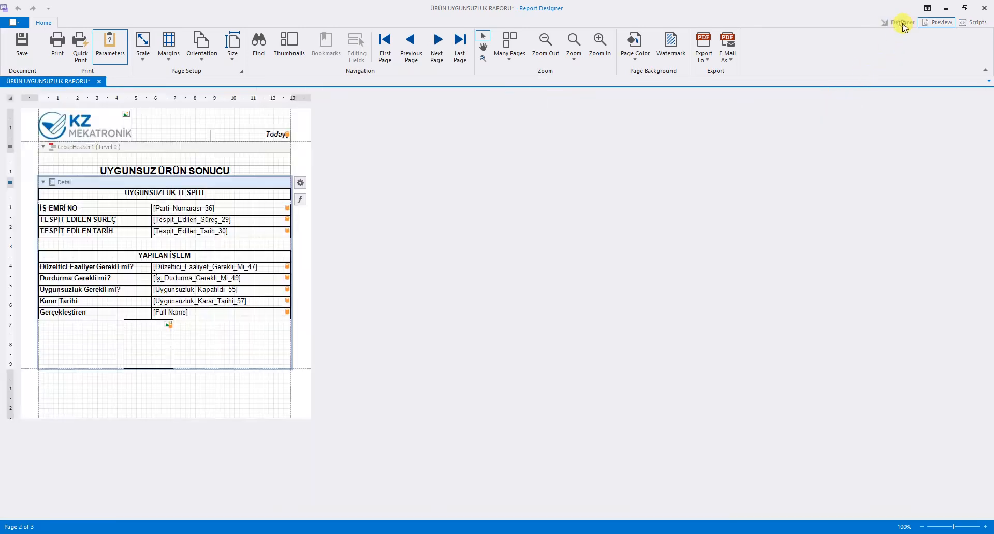
- Filter the Recs_6_Uygun_Olmayan_Ürün_Formu_Rev_ query of sqlDataSource1 so that record_id equals the RecordId parameter
{"action": "right_click", "coordinate": [834, 104]}
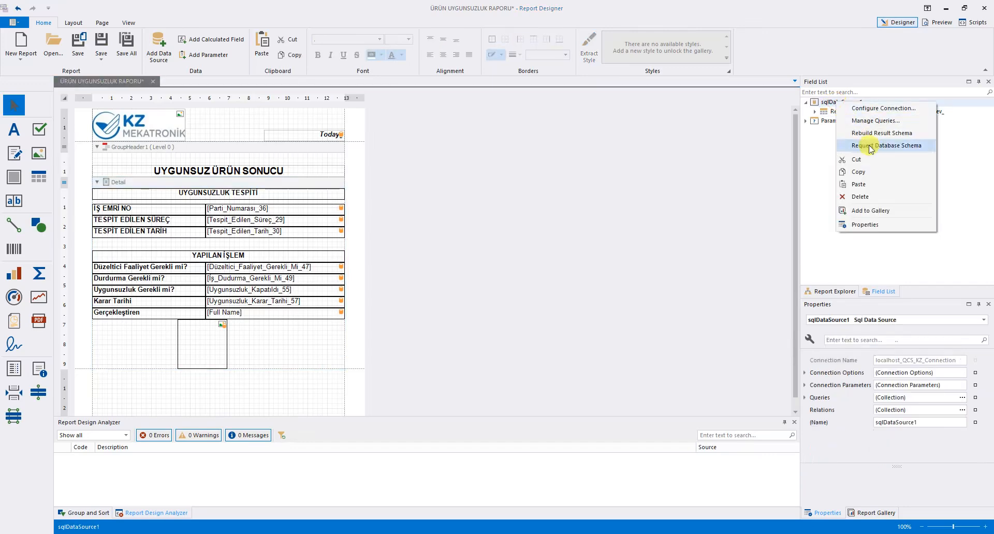
{"action": "left_click", "coordinate": [861, 127]}
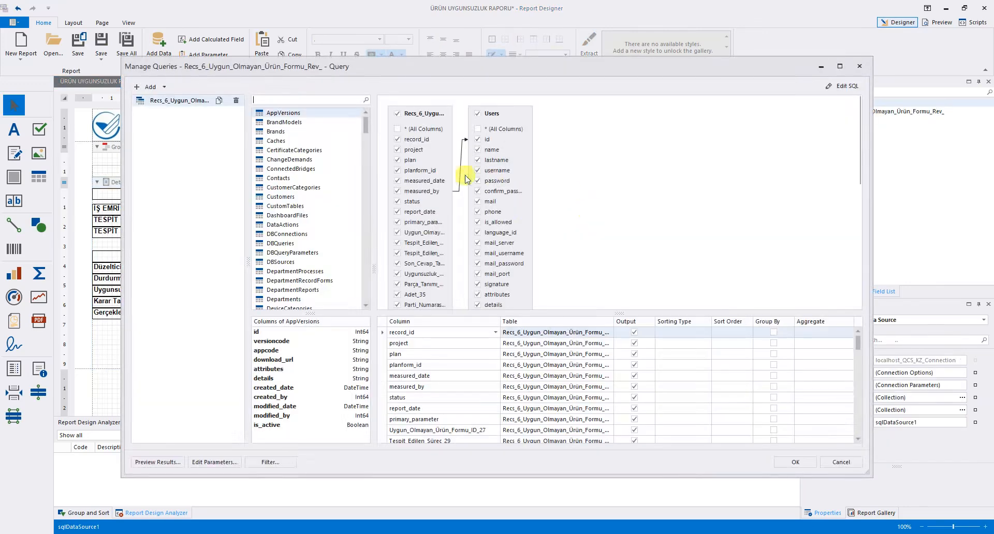
{"action": "left_click", "coordinate": [270, 462]}
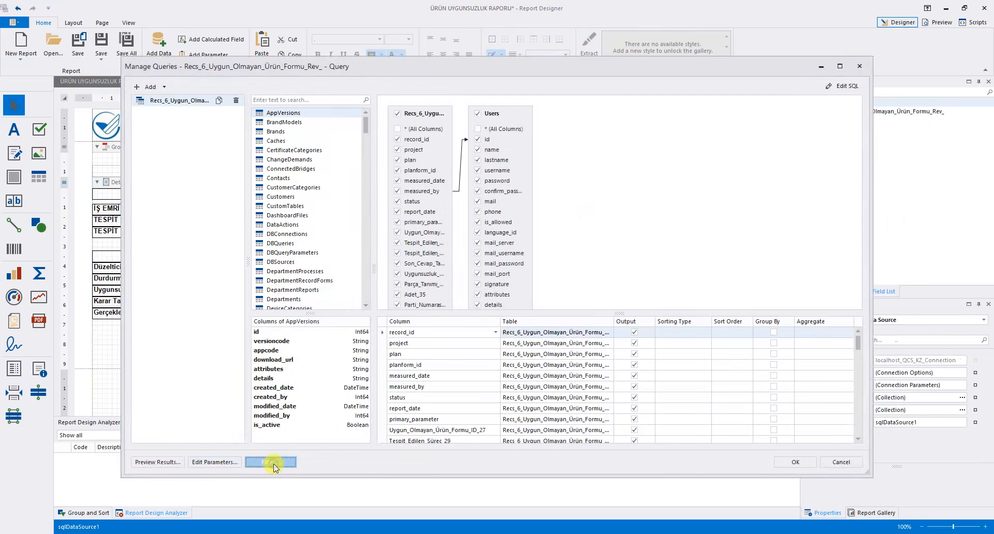
{"action": "left_click", "coordinate": [366, 203]}
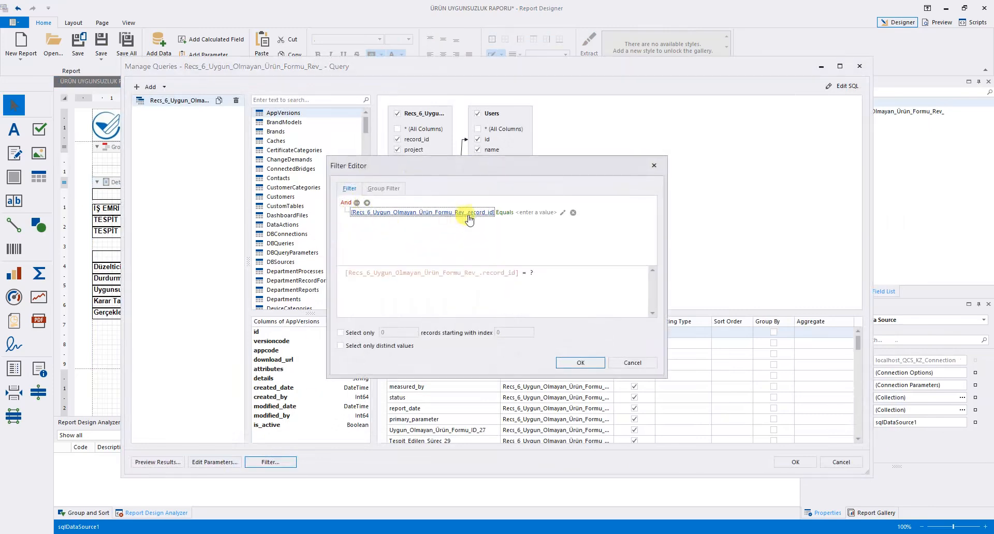
{"action": "left_click", "coordinate": [542, 213]}
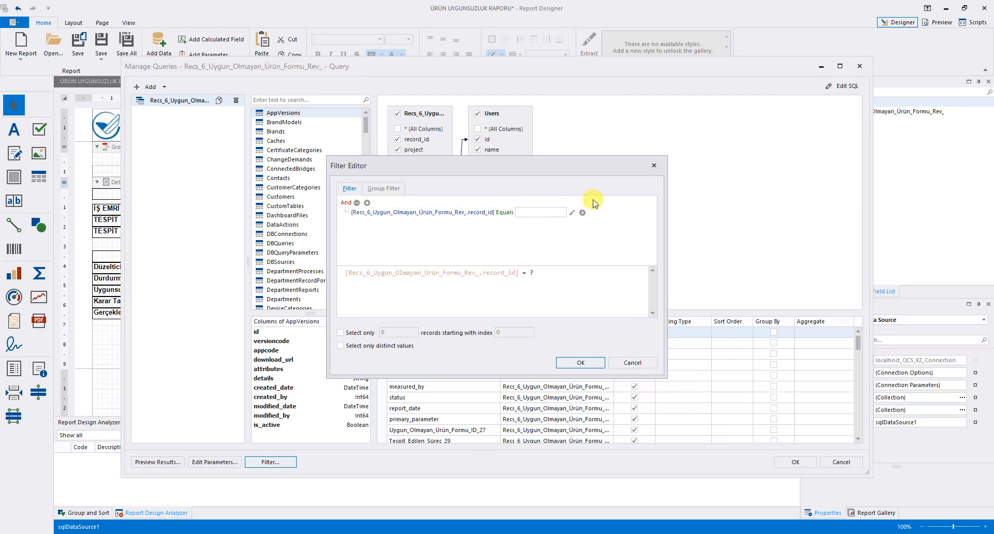
{"action": "left_click", "coordinate": [571, 212]}
{"action": "left_click", "coordinate": [648, 213]}
{"action": "left_click", "coordinate": [543, 212]}
{"action": "left_click", "coordinate": [552, 237]}
{"action": "left_click", "coordinate": [629, 239]}
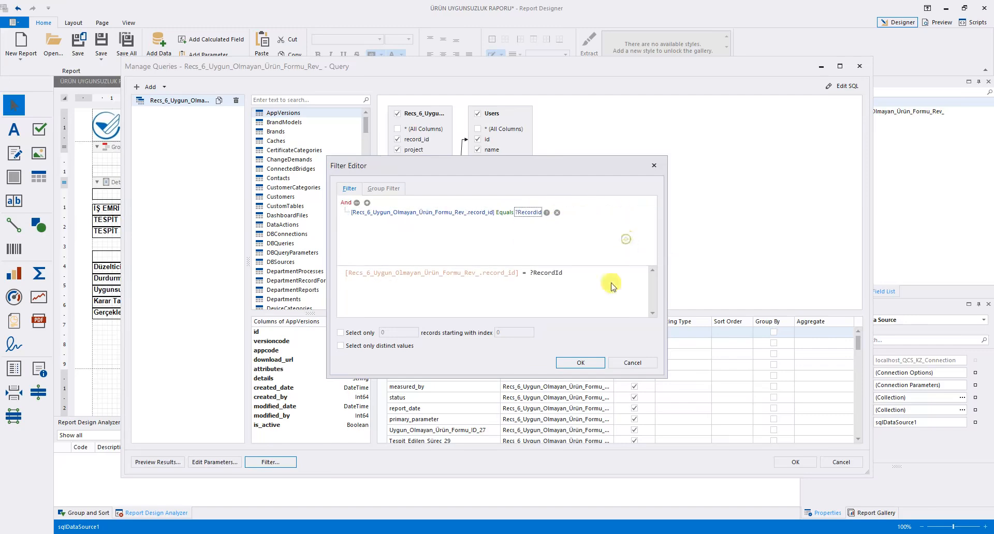
{"action": "left_click", "coordinate": [580, 362]}
{"action": "left_click", "coordinate": [795, 463]}
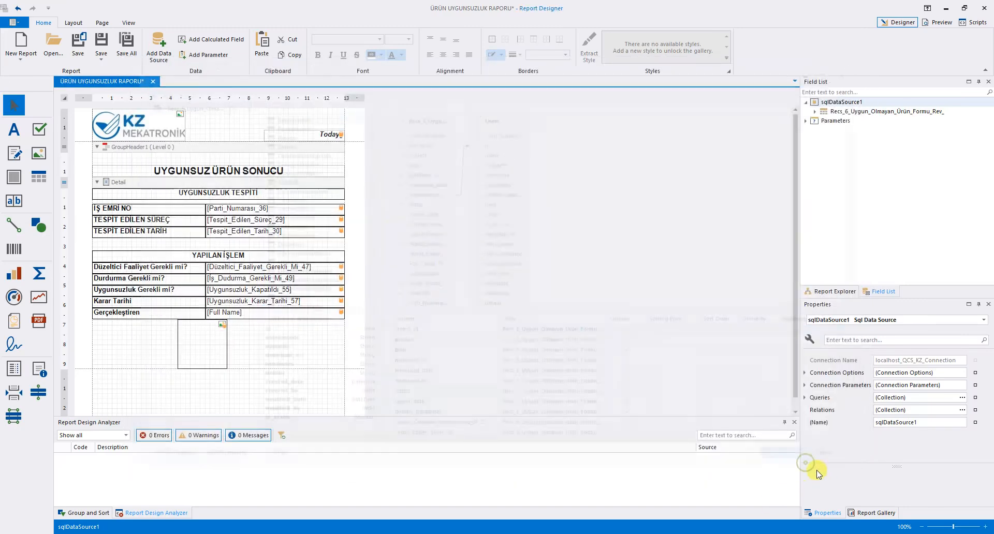
- Preview the filtered report with Kayıt No set to 30138
{"action": "left_click", "coordinate": [938, 23]}
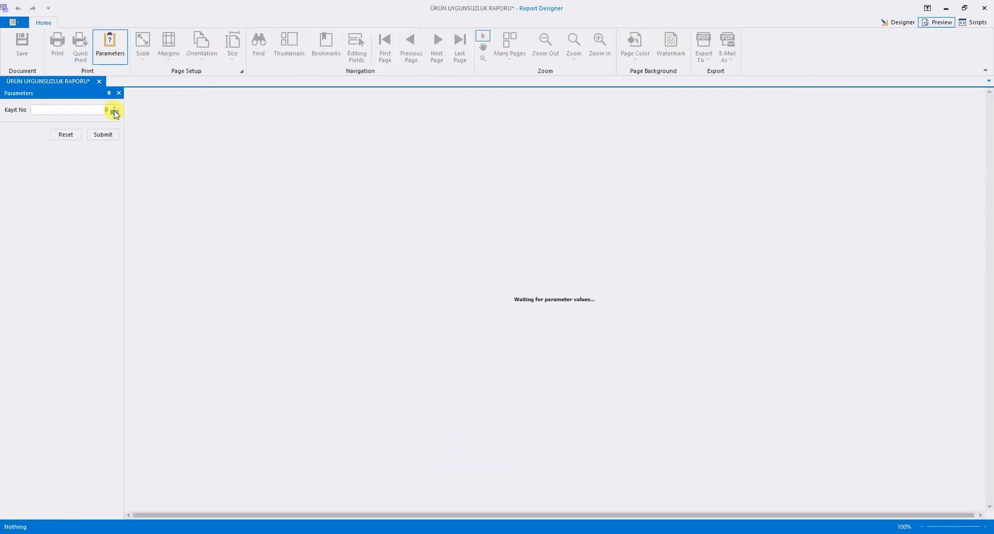
{"action": "left_click", "coordinate": [96, 110]}
{"action": "type", "text": "-301381"}
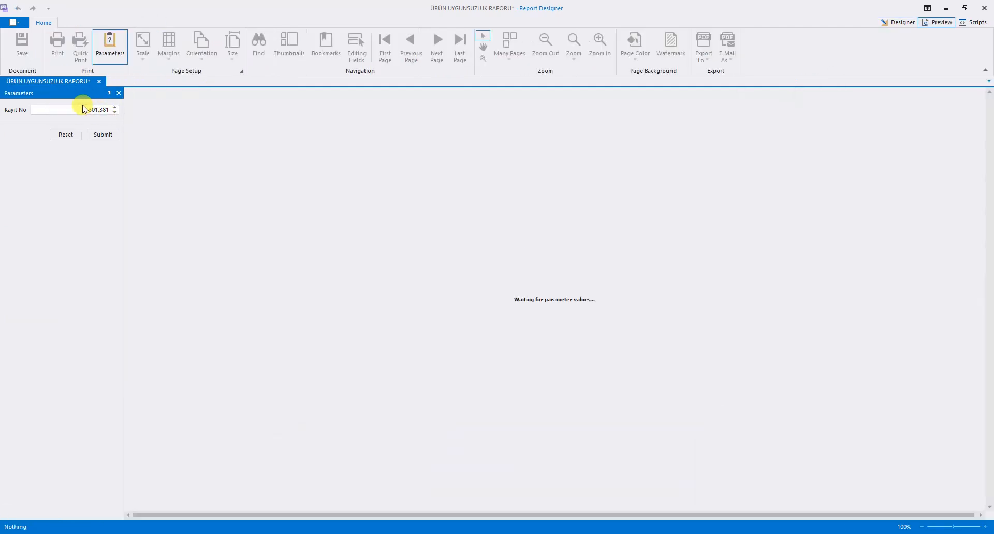
{"action": "double_click", "coordinate": [81, 108]}
{"action": "left_click", "coordinate": [103, 134]}
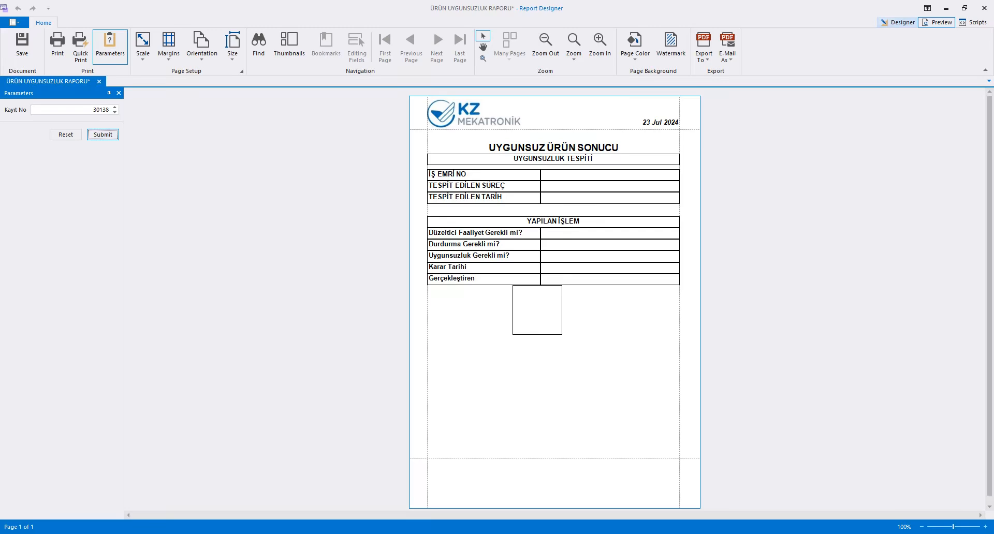
{"action": "left_click", "coordinate": [897, 22]}
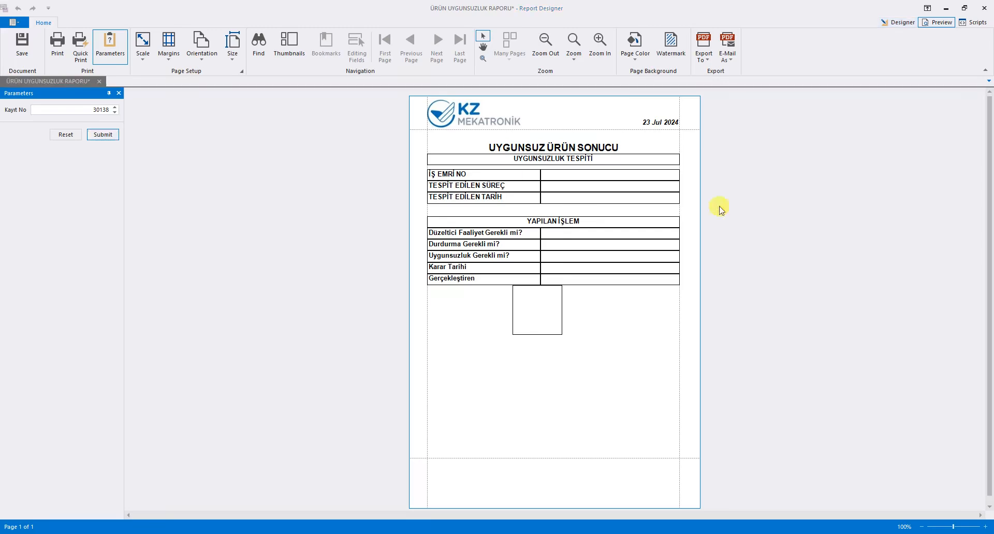
- Set Kayıt No to 40140 and generate the report preview for that record
{"action": "left_click_drag", "start_coordinate": [62, 108], "coordinate": [151, 109]}
{"action": "type", "text": "40140"}
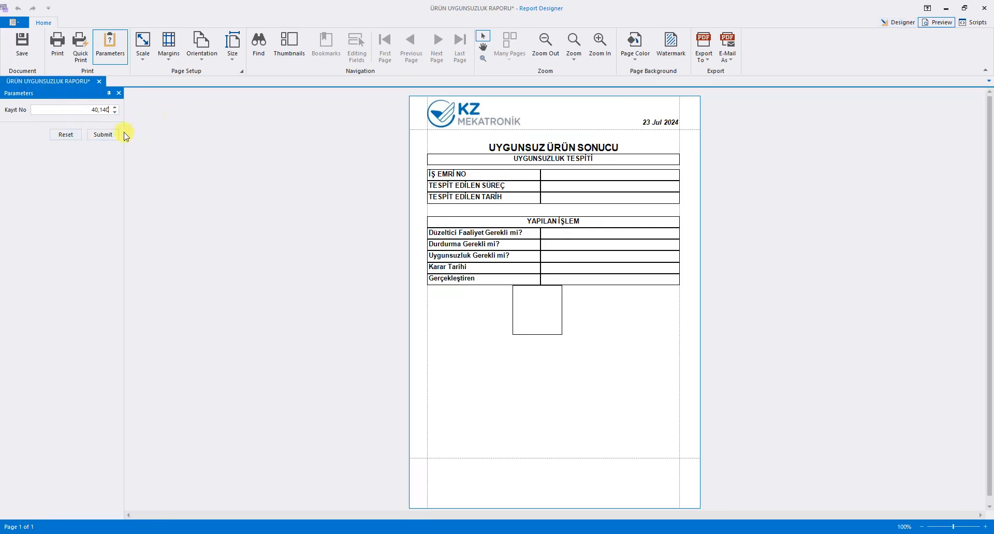
{"action": "left_click", "coordinate": [96, 135]}
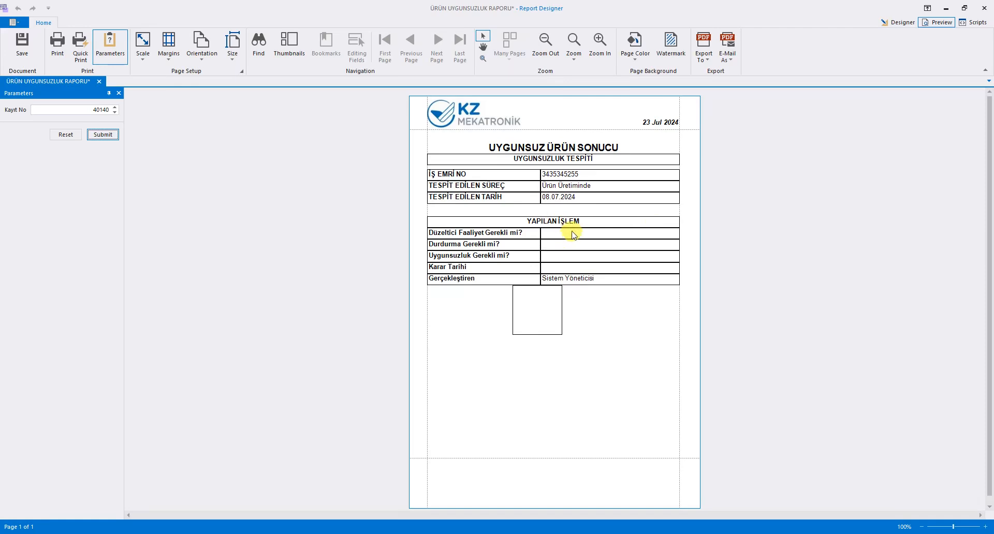
{"action": "left_click", "coordinate": [89, 135]}
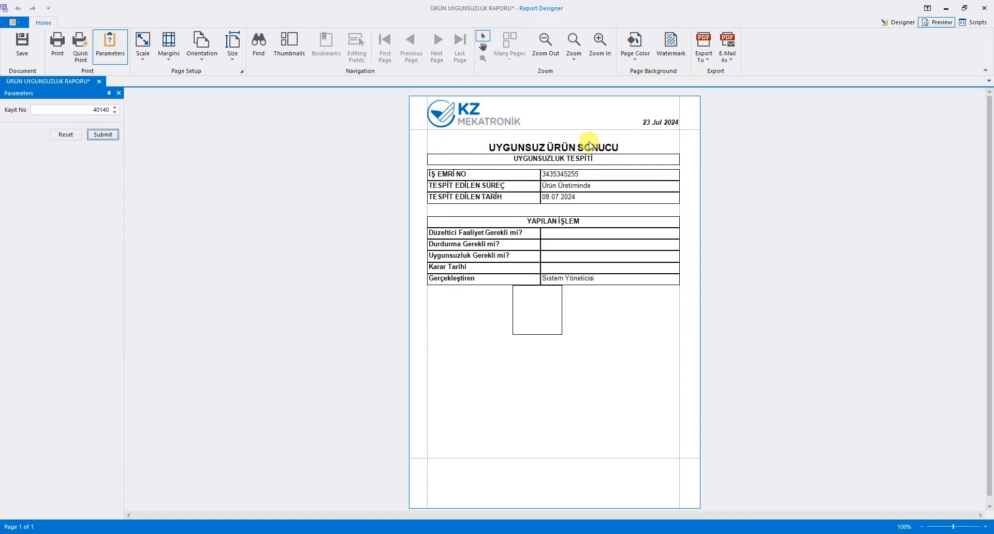